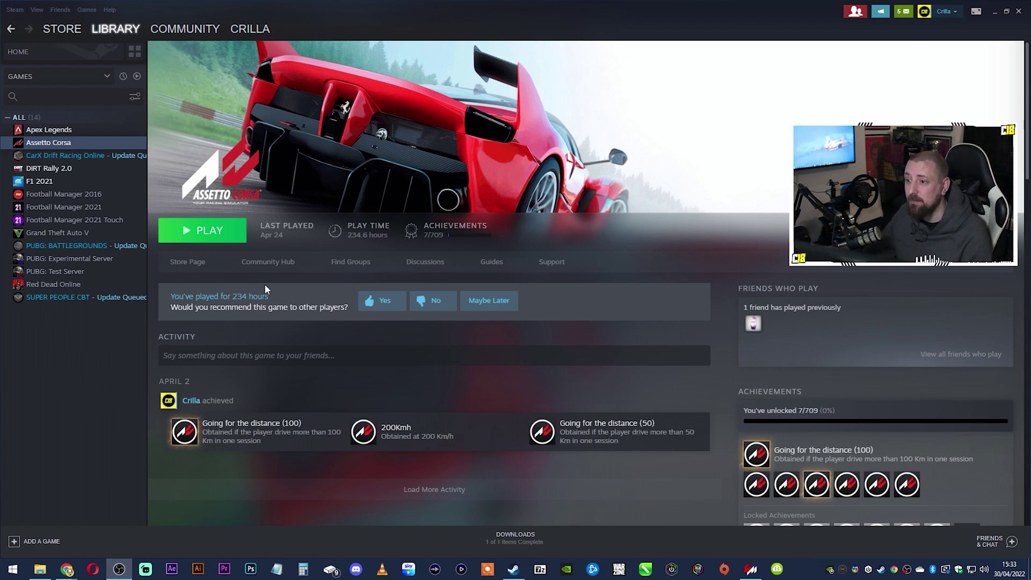
Step: View the Assetto Corsa store page in Steam, then return to its library entry
click(194, 263)
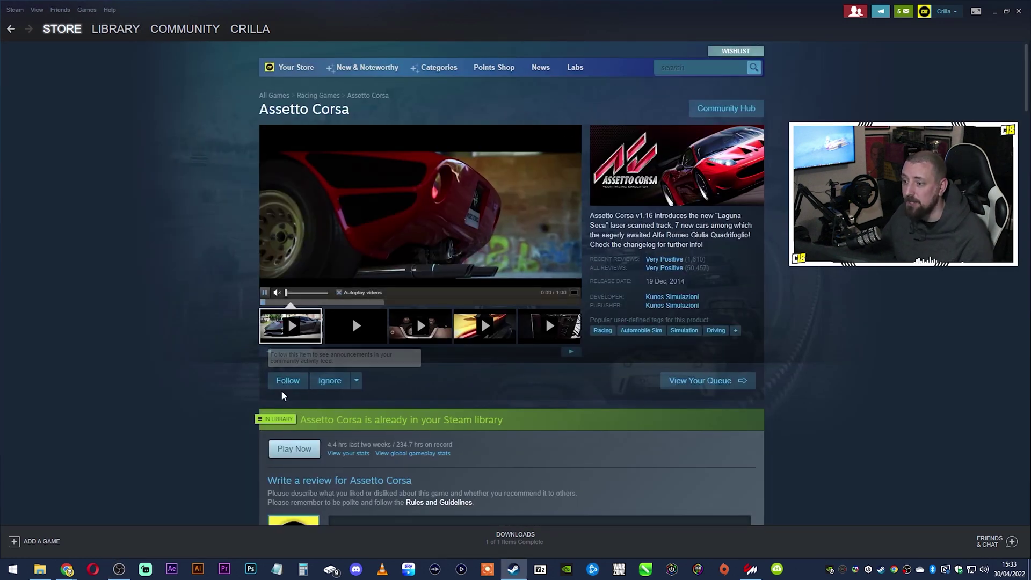
click(115, 28)
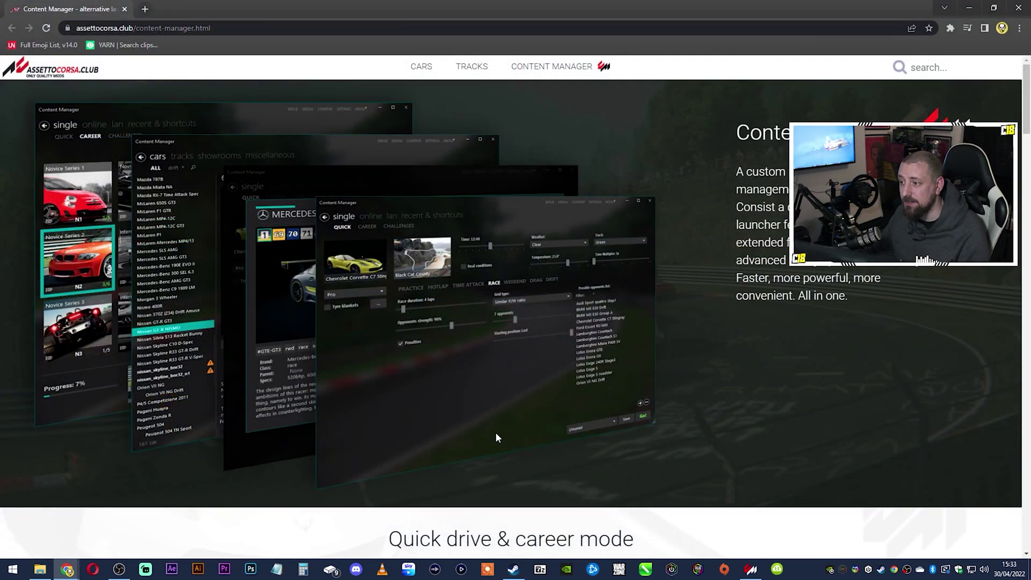
Step: Download the Lite version of Content Manager from assettocorsa.club and open the zip
scroll(495, 431, down, 15)
scroll(501, 381, down, 15)
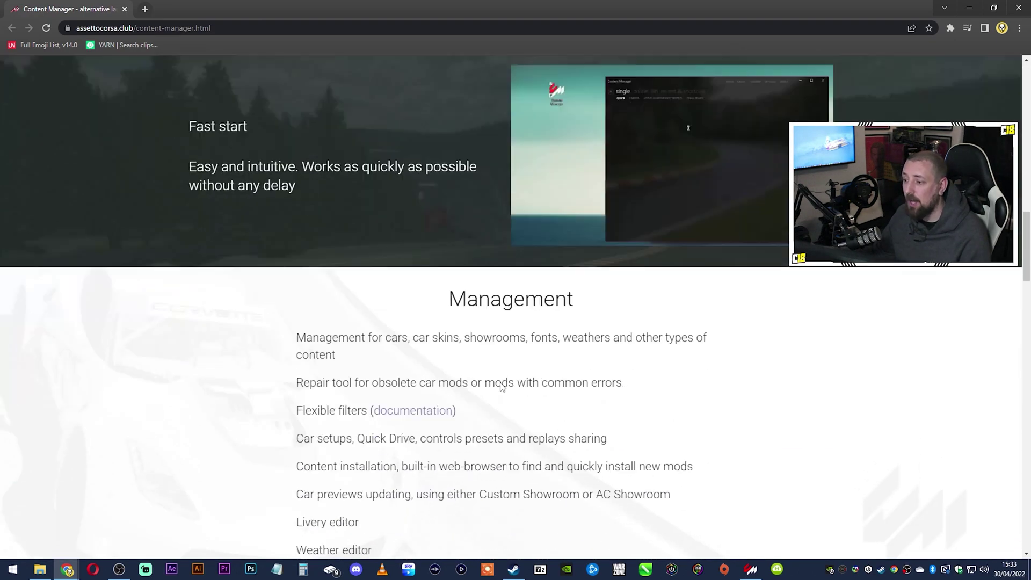
scroll(500, 387, down, 15)
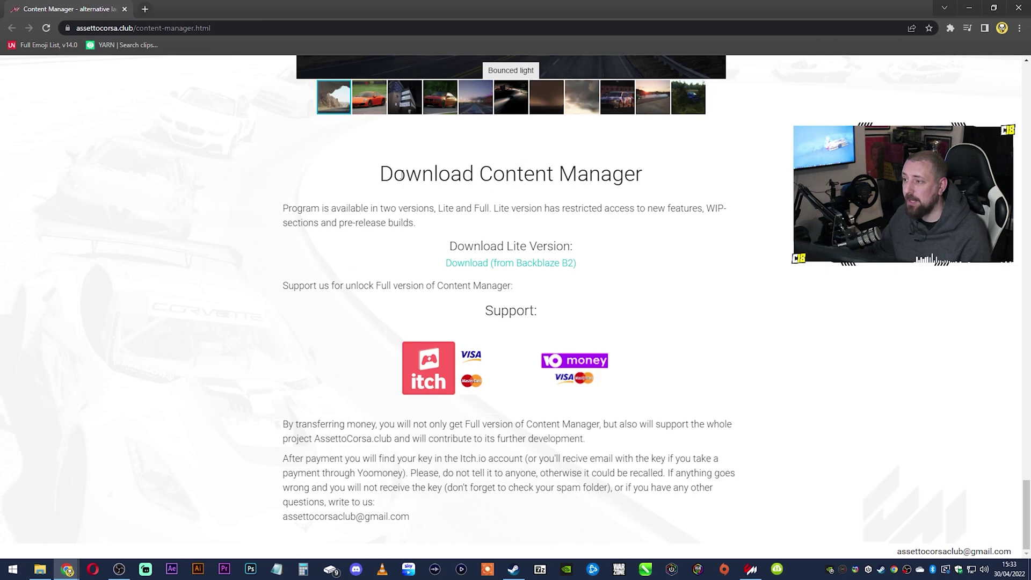
drag(377, 176, 654, 179)
click(633, 270)
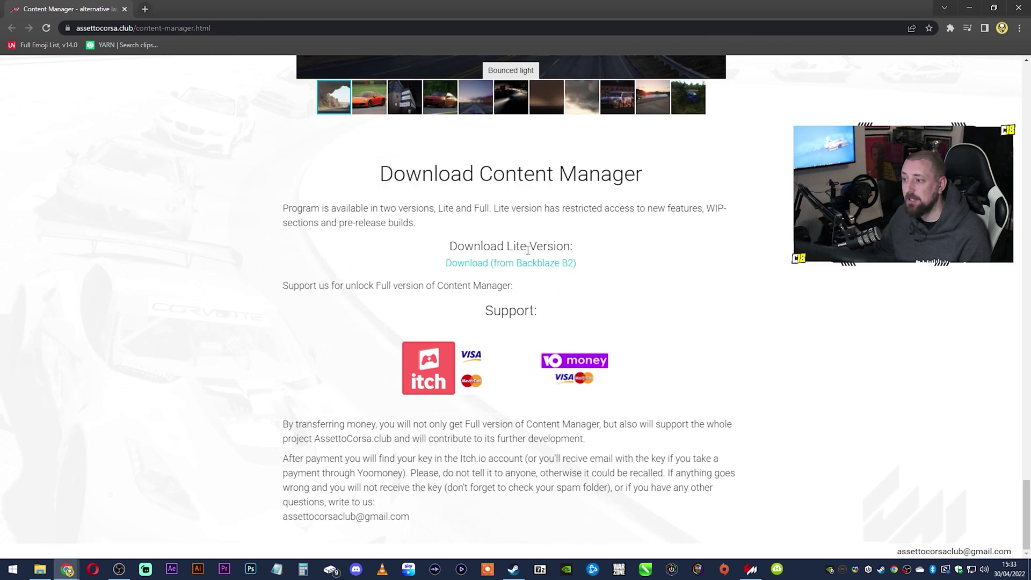
click(553, 264)
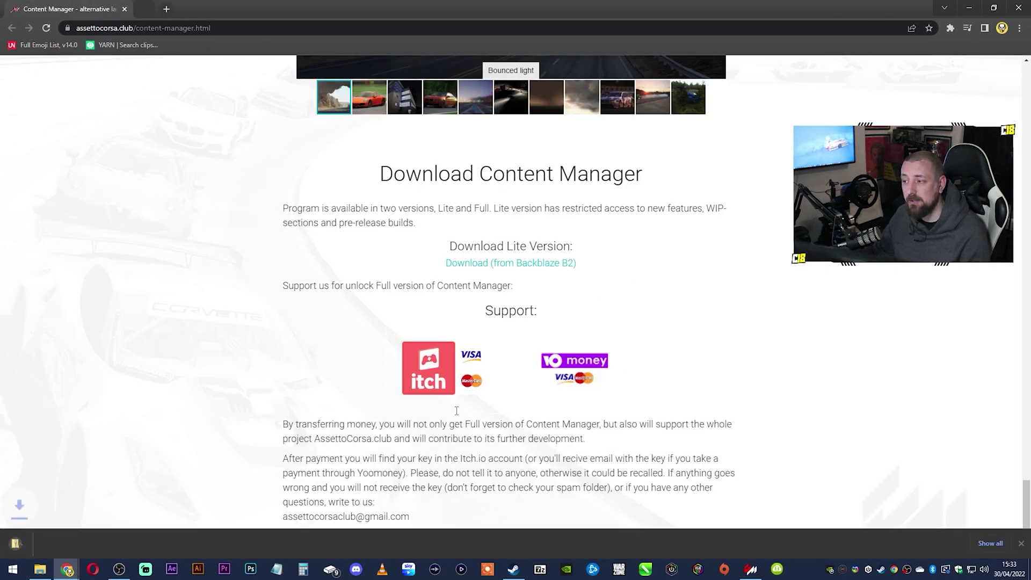
click(56, 546)
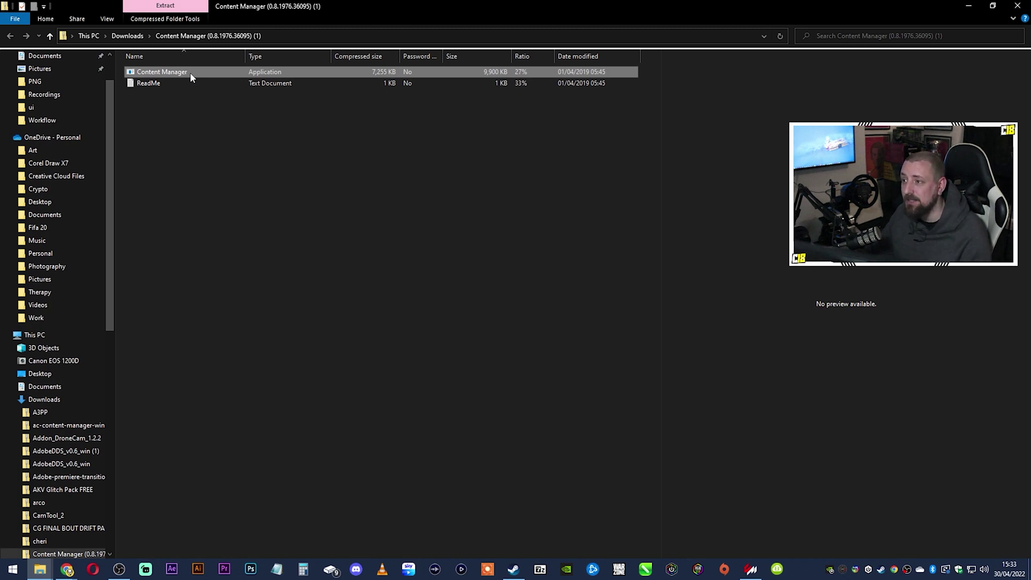
Step: Copy Content Manager.exe from the zip onto the desktop and close the archive window
click(992, 6)
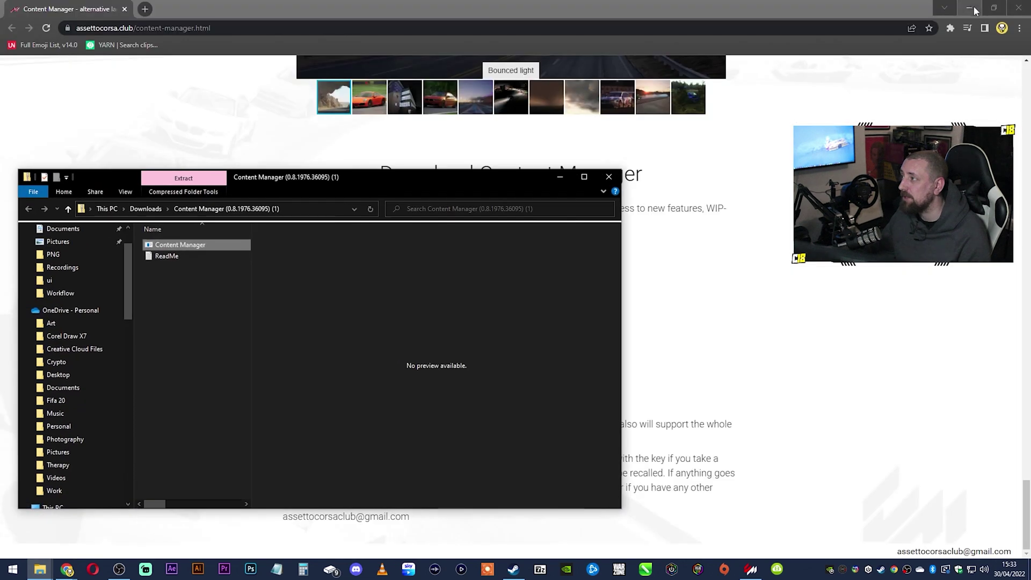
click(968, 7)
drag(180, 255, 389, 91)
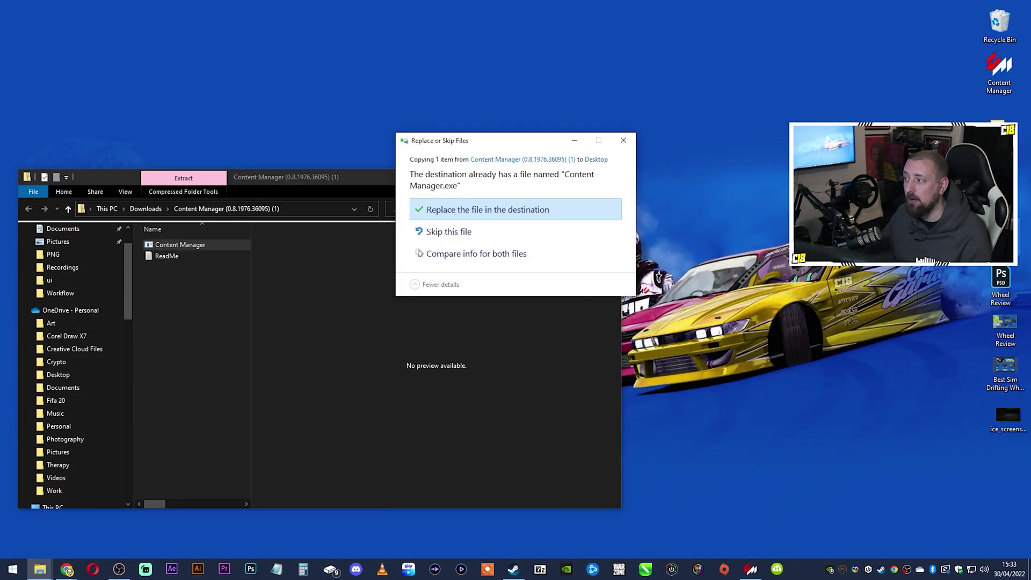
click(623, 141)
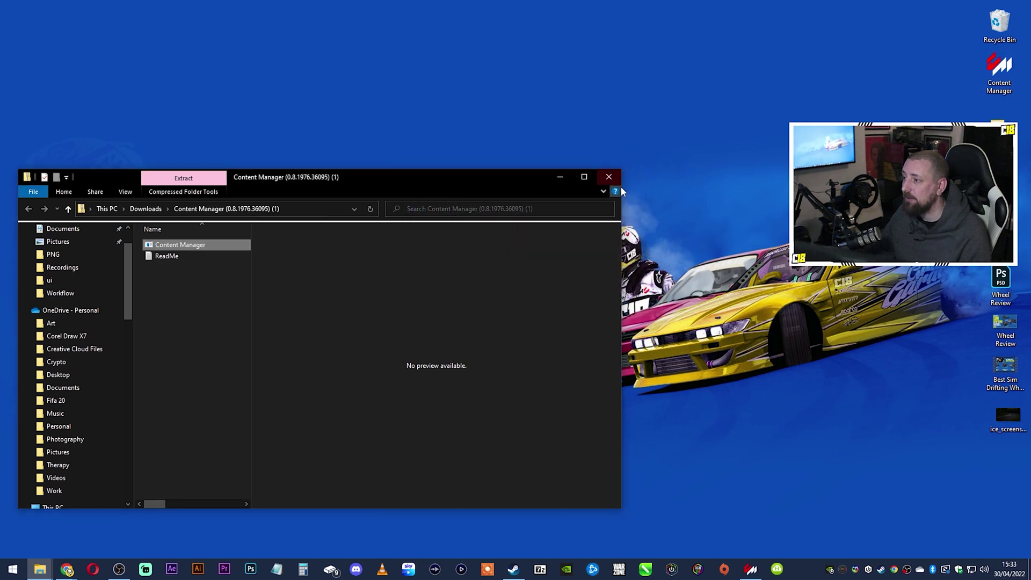
click(609, 177)
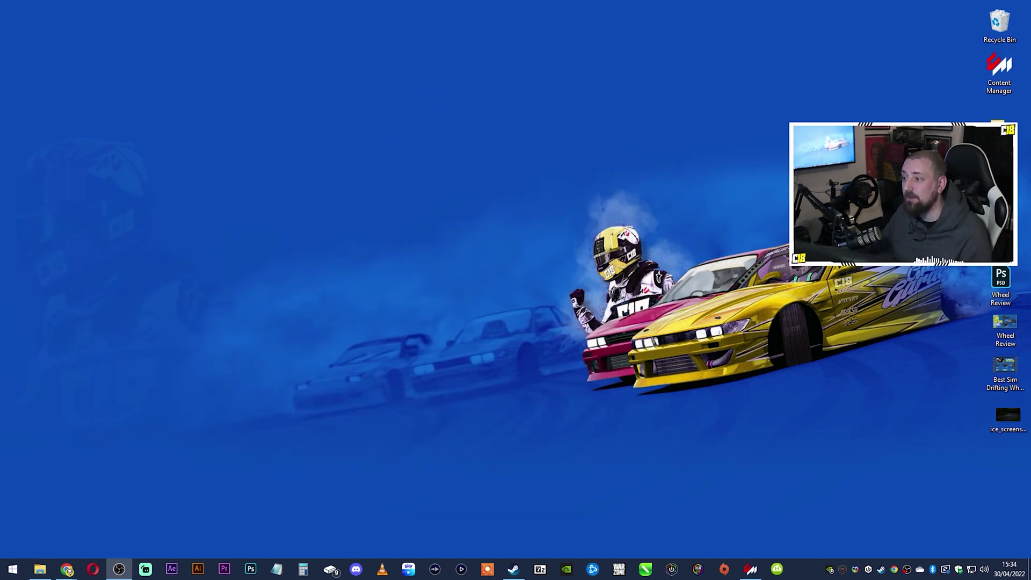
click(880, 101)
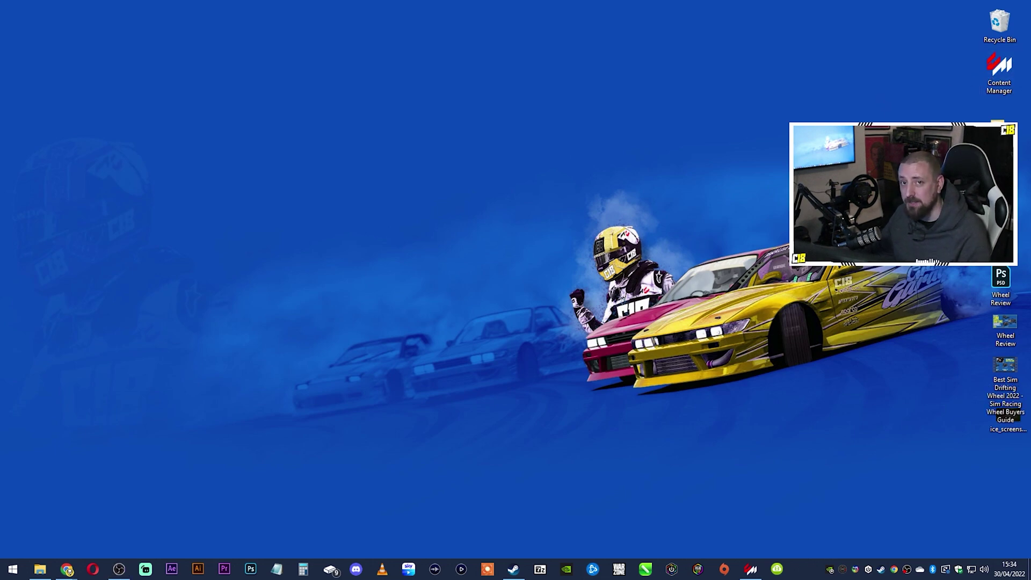
Step: Launch Content Manager and browse CSP's General Patch, Brake Disc FX, Car Instruments and Chaser Camera pages
double_click(999, 70)
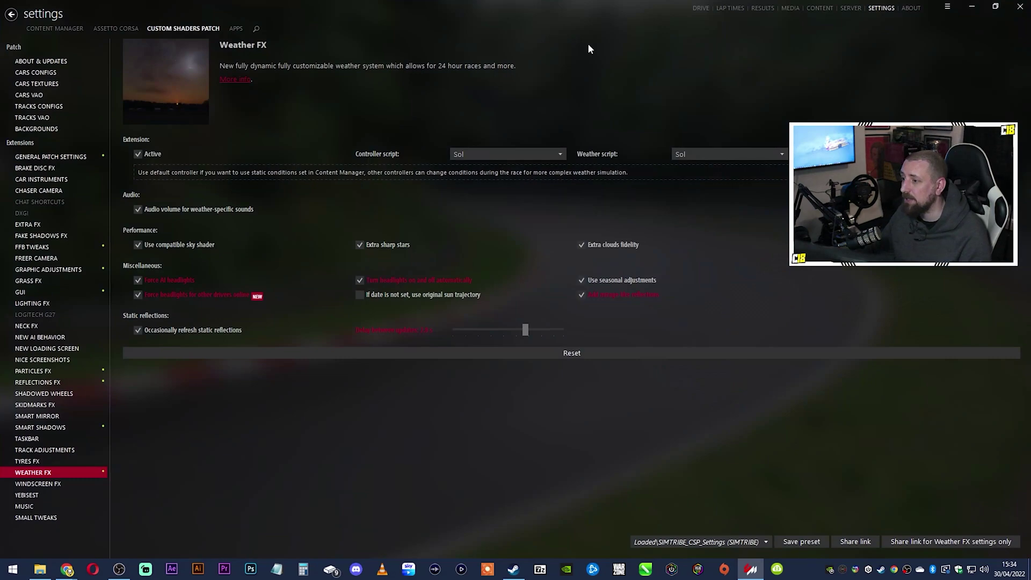
click(116, 28)
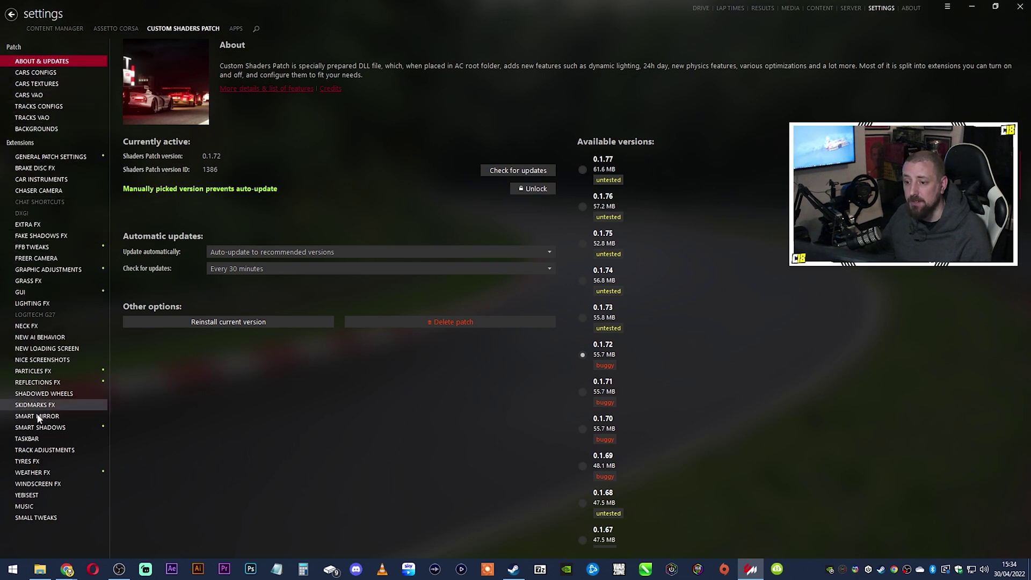
click(50, 156)
click(36, 167)
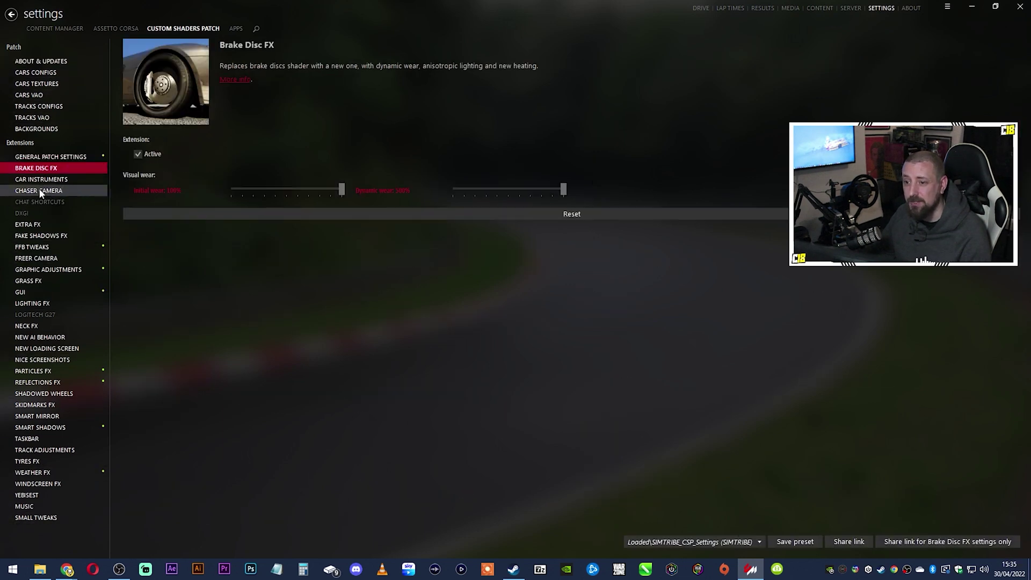
click(40, 180)
click(38, 192)
Step: Browse the Extra FX, Fake Shadows FX, FFB Tweaks, Freer Camera and Grass FX pages, then reveal the Sol archive
click(35, 226)
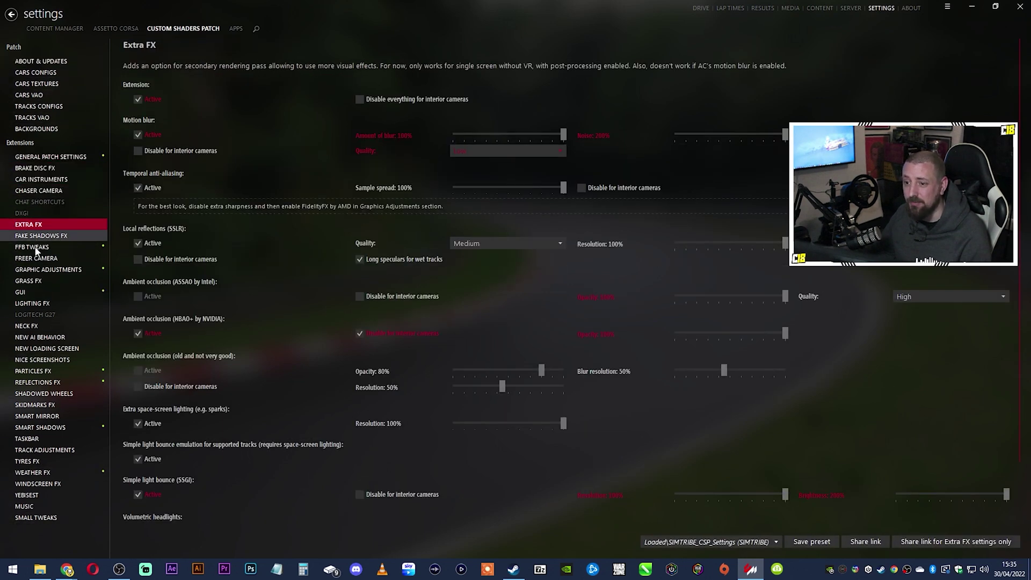
click(36, 236)
click(33, 247)
click(33, 258)
click(32, 281)
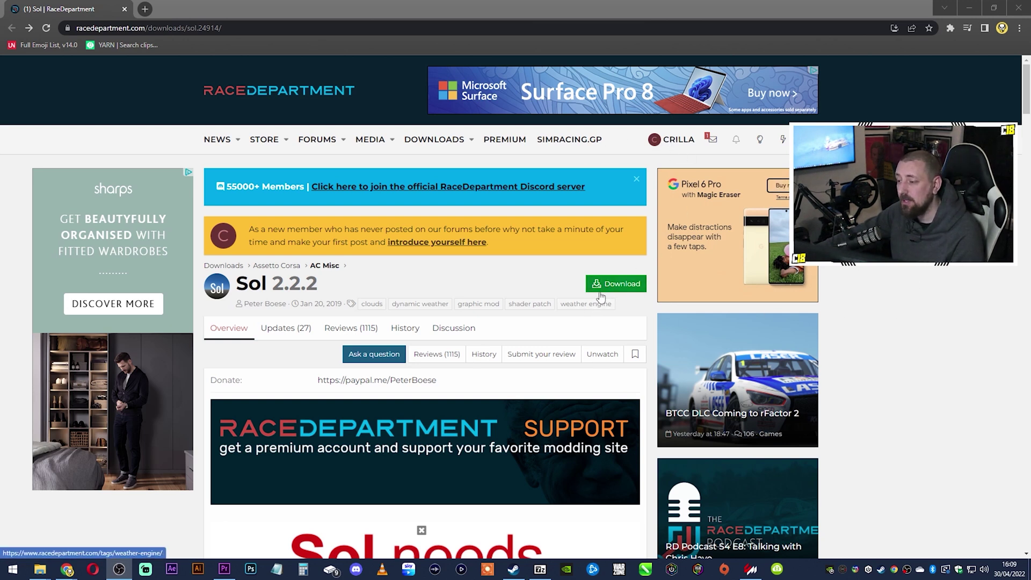
click(968, 10)
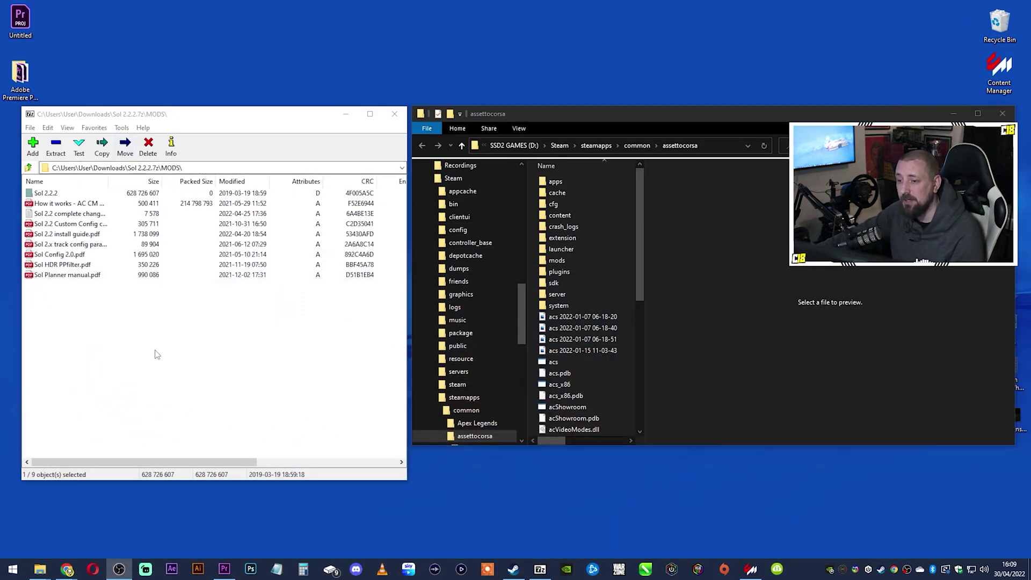
Step: In 7-Zip, look over the Sol guides, then open the Sol 2.2.2 folder and select apps
click(102, 328)
click(51, 205)
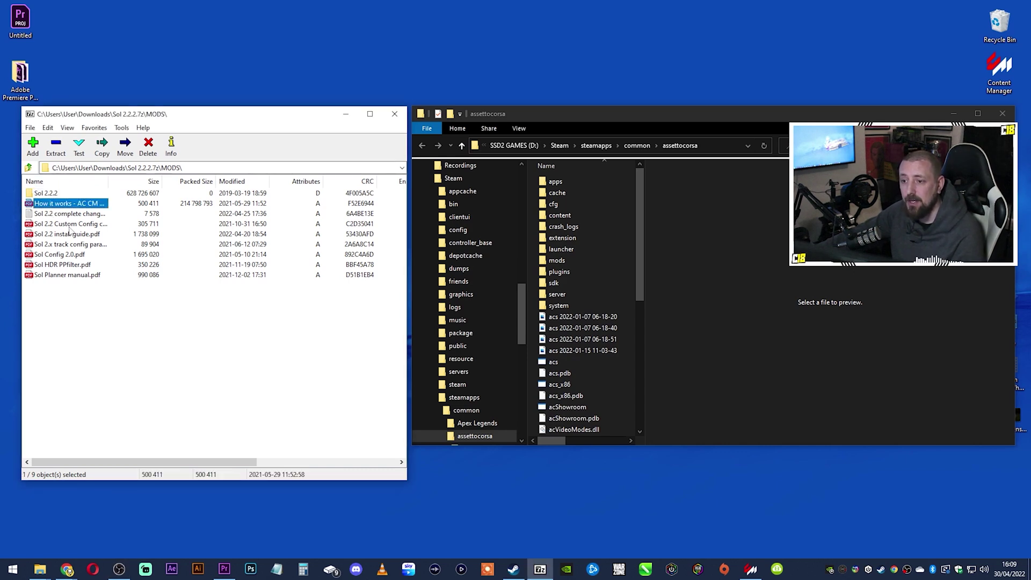
click(70, 233)
click(78, 276)
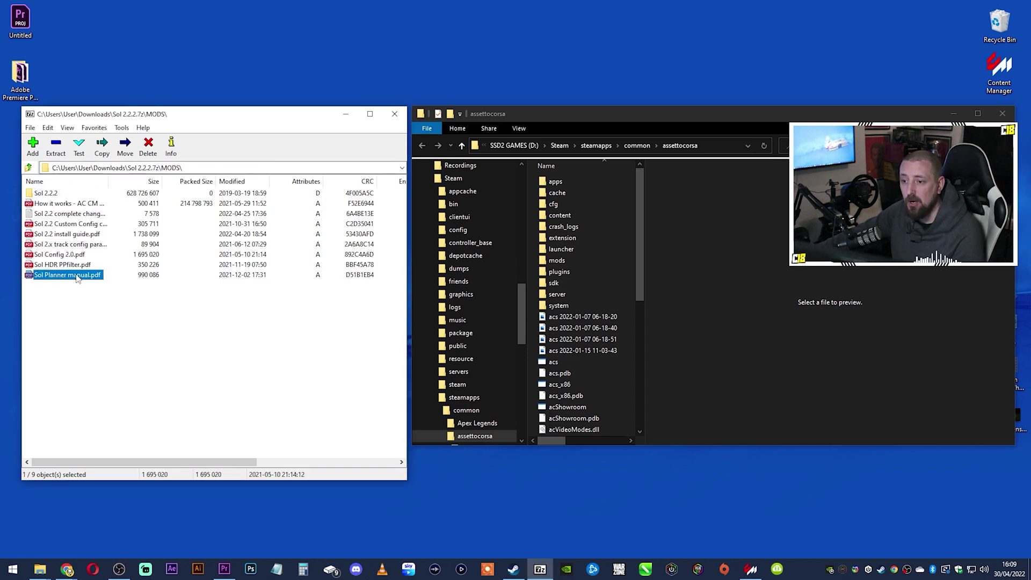
click(44, 194)
double_click(47, 194)
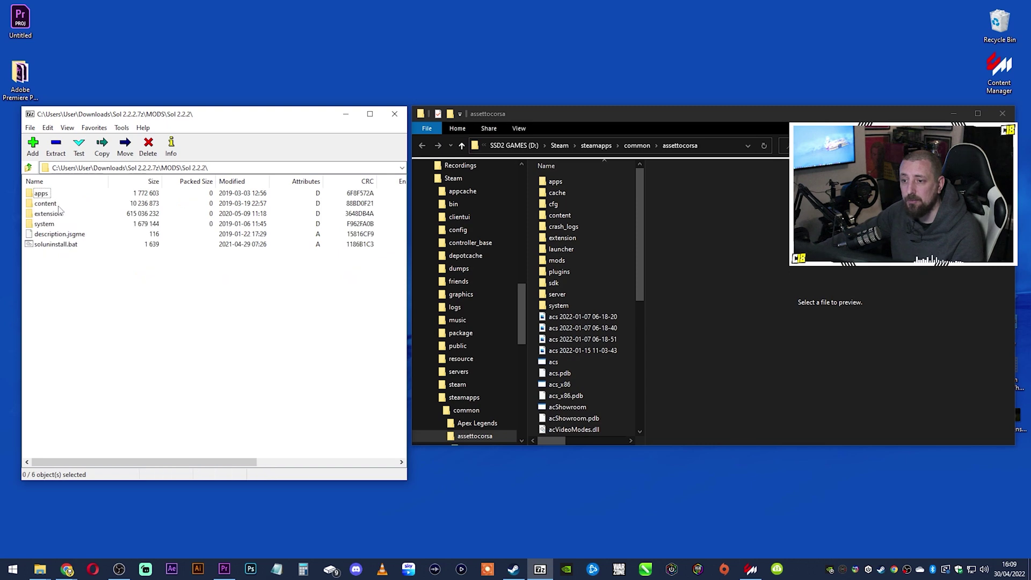
click(42, 194)
click(44, 204)
click(45, 214)
click(45, 225)
click(45, 194)
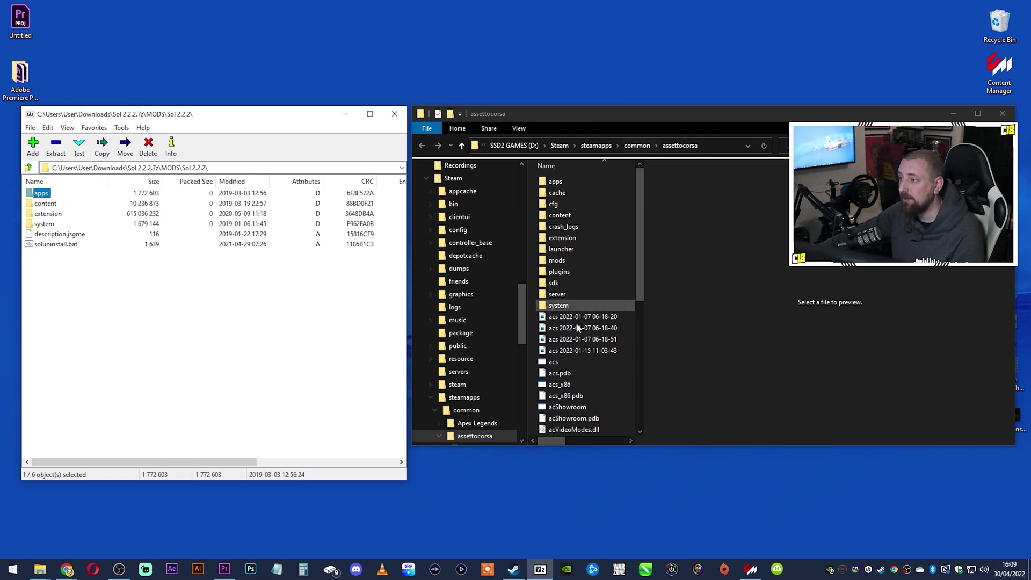
Step: Open Assetto Corsa's local game files from the Steam library, then minimize Steam
click(513, 570)
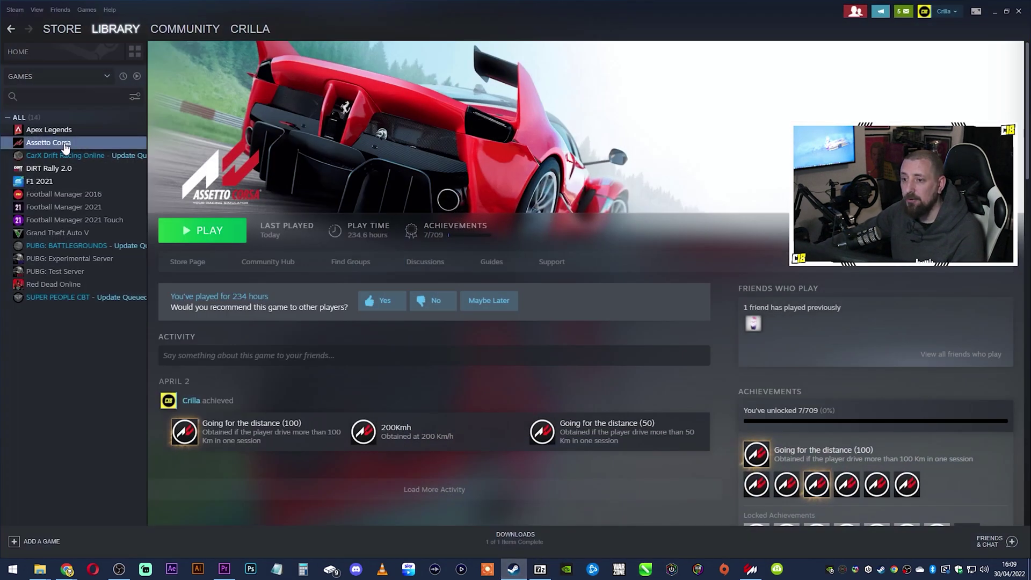
right_click(62, 143)
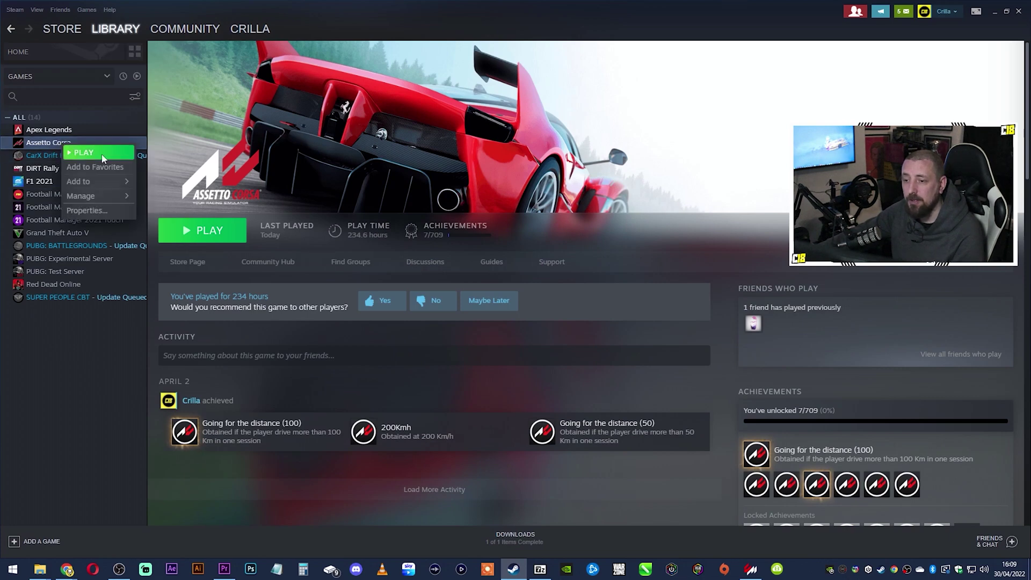
mouse_move(113, 196)
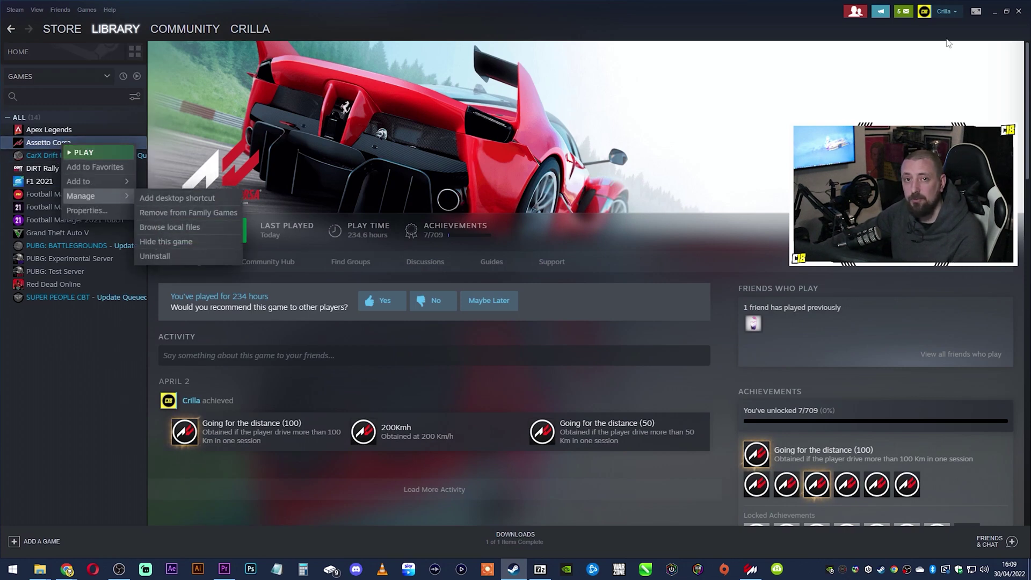
click(993, 11)
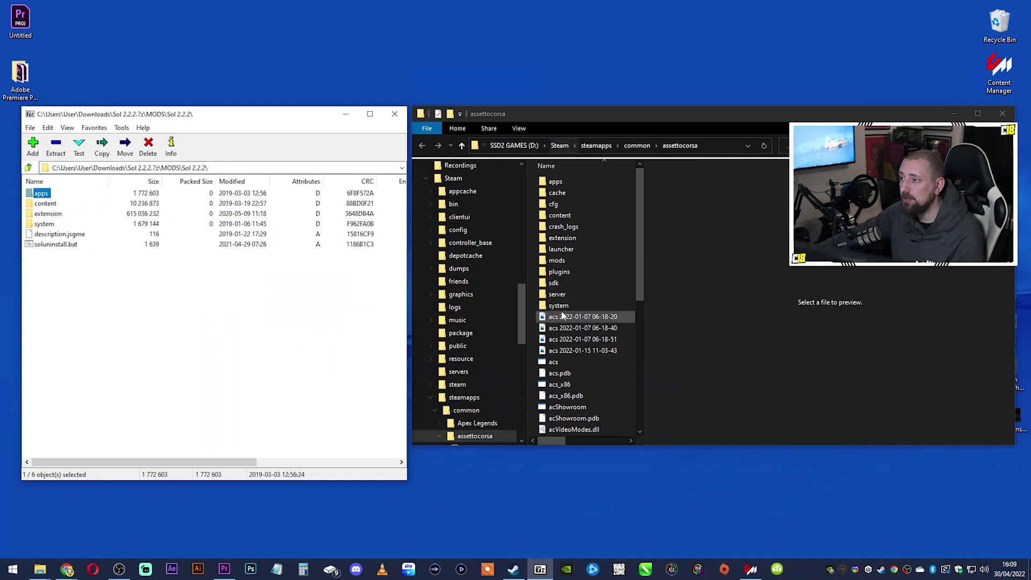
Step: Drop Sol's apps, content, extension and system folders into assettocorsa, replacing files, and close both windows
drag(50, 199, 610, 217)
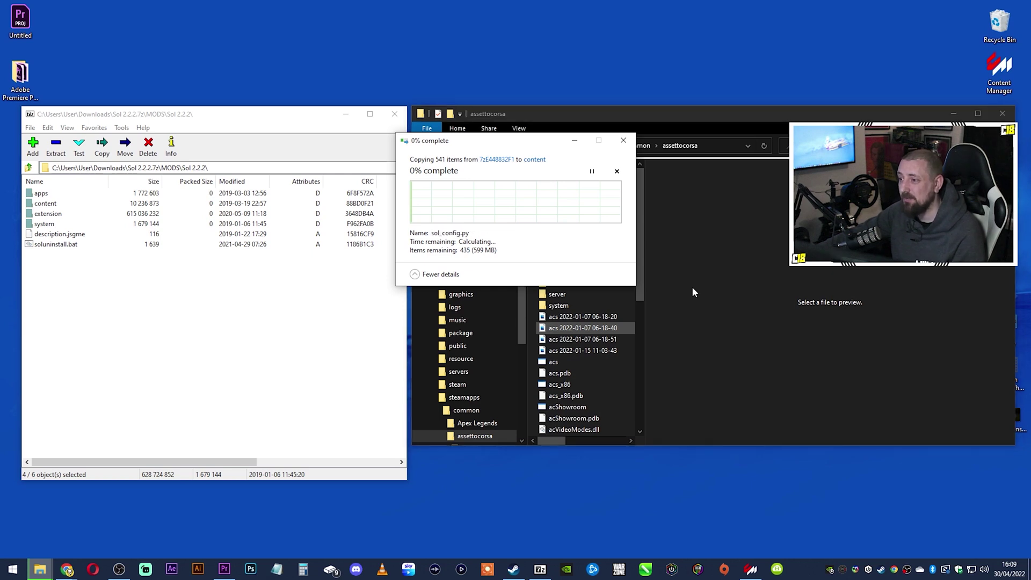
click(546, 206)
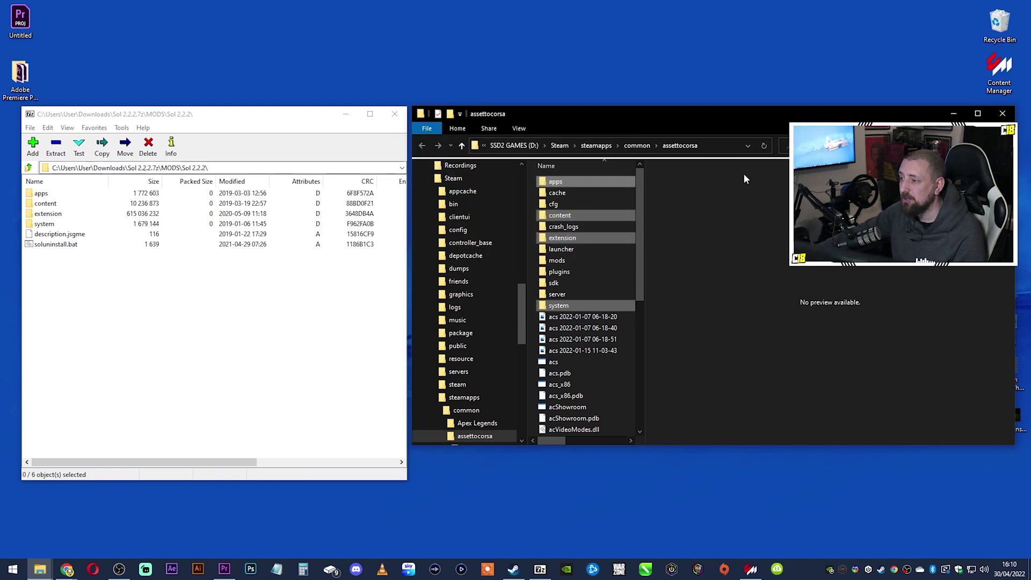
click(1002, 113)
click(396, 114)
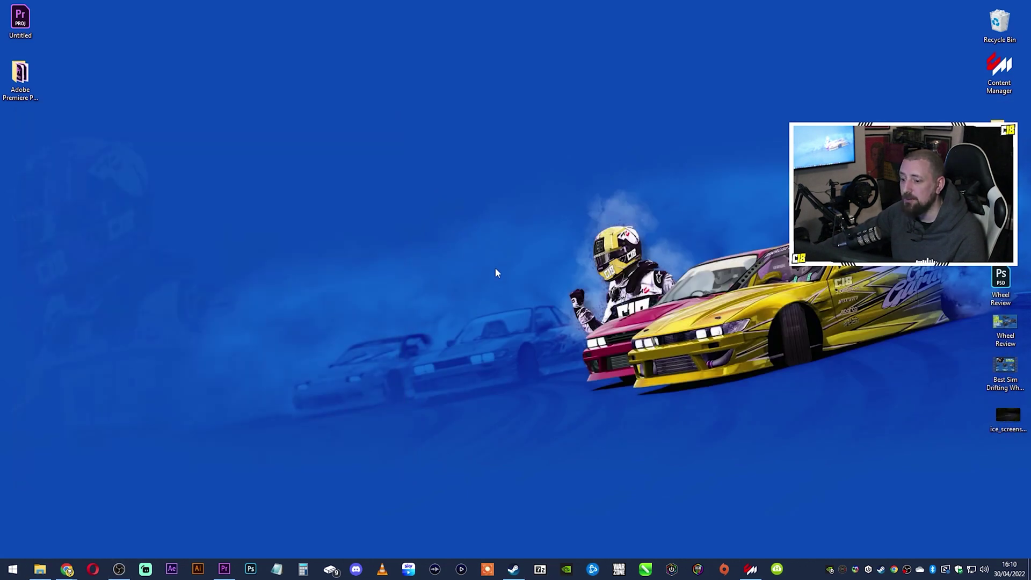
click(750, 569)
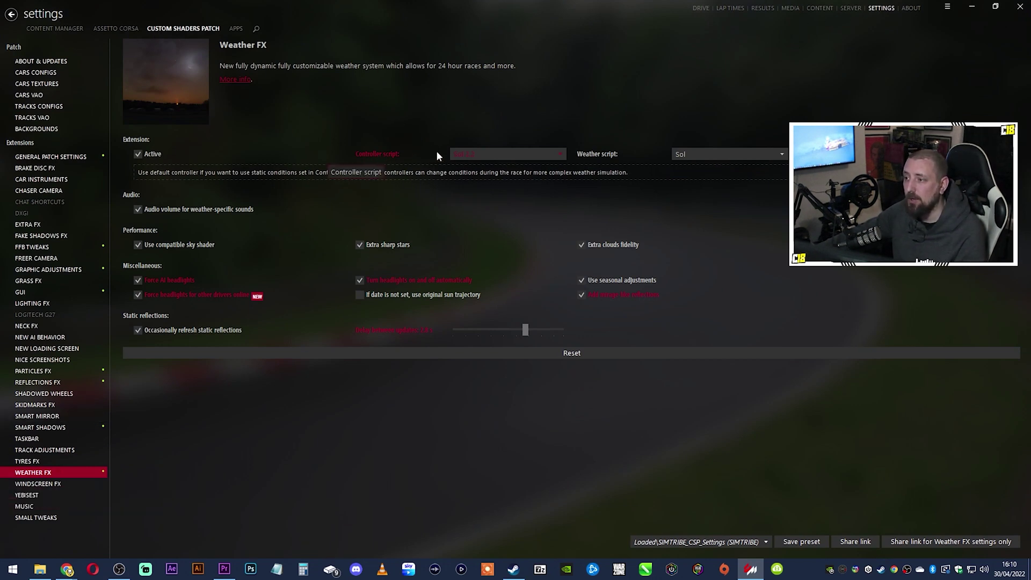
Step: Choose Sol 2.2 as the Weather FX controller script and confirm the weather script remains Sol
click(491, 155)
click(436, 226)
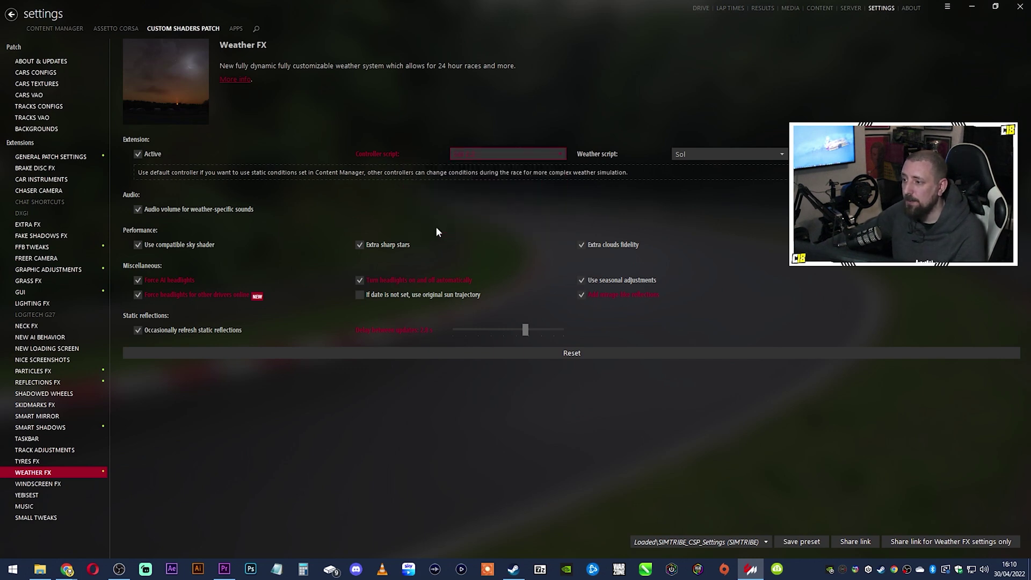
click(724, 155)
click(723, 205)
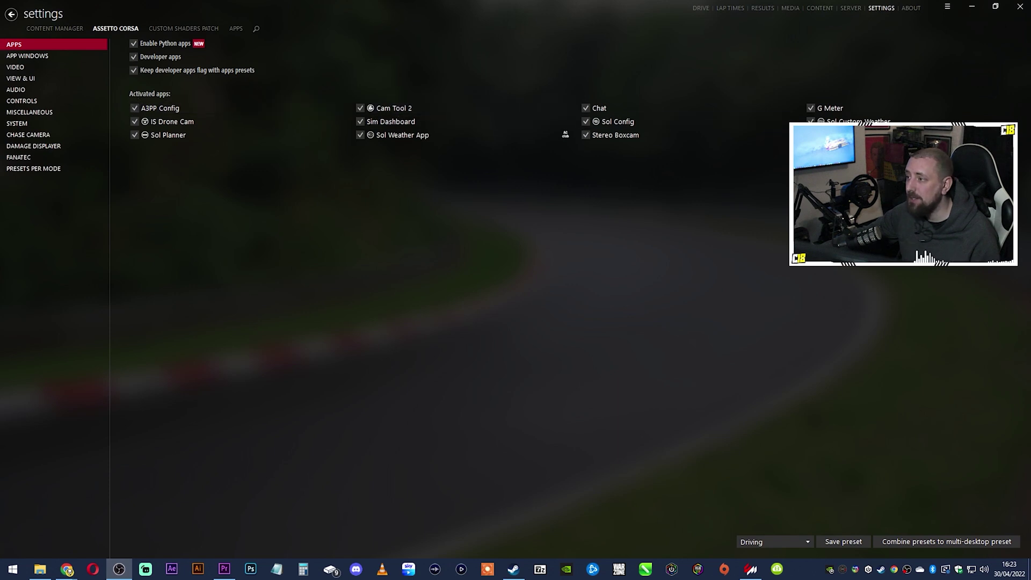
Step: Check Assetto Corsa's Video settings: 1920×1080 custom resolution and 120 FPS frame limit
click(859, 121)
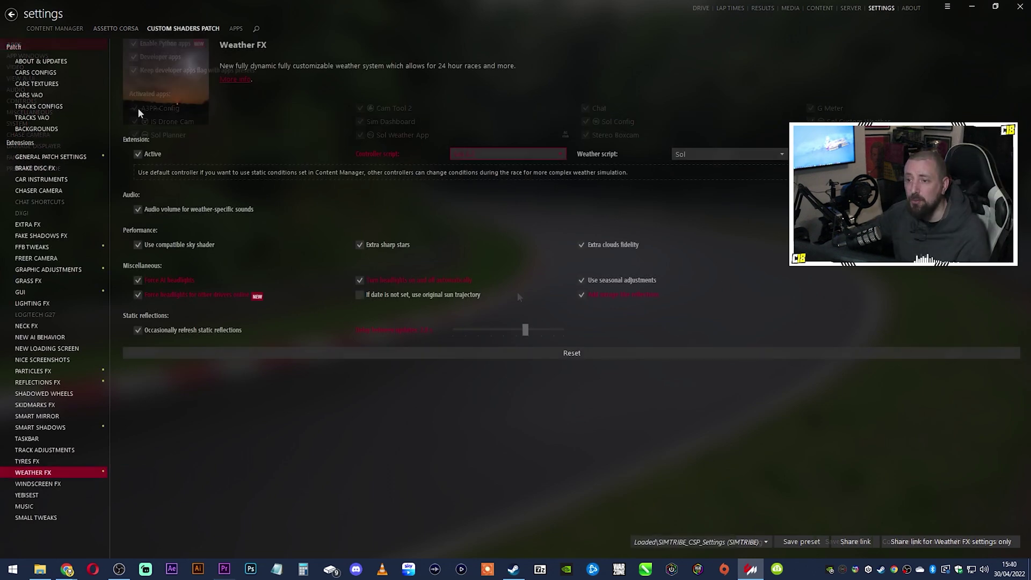
click(117, 29)
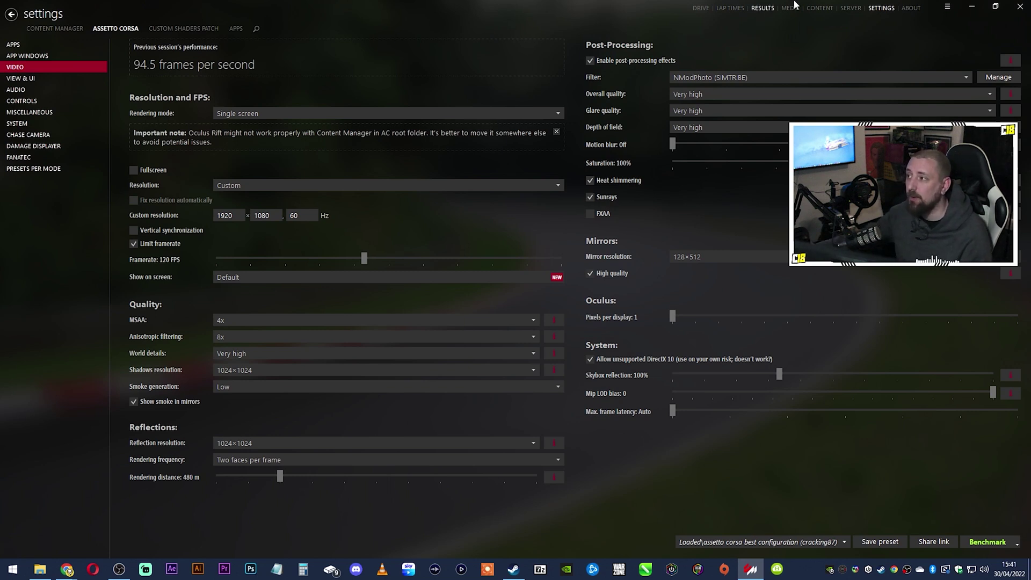
click(699, 7)
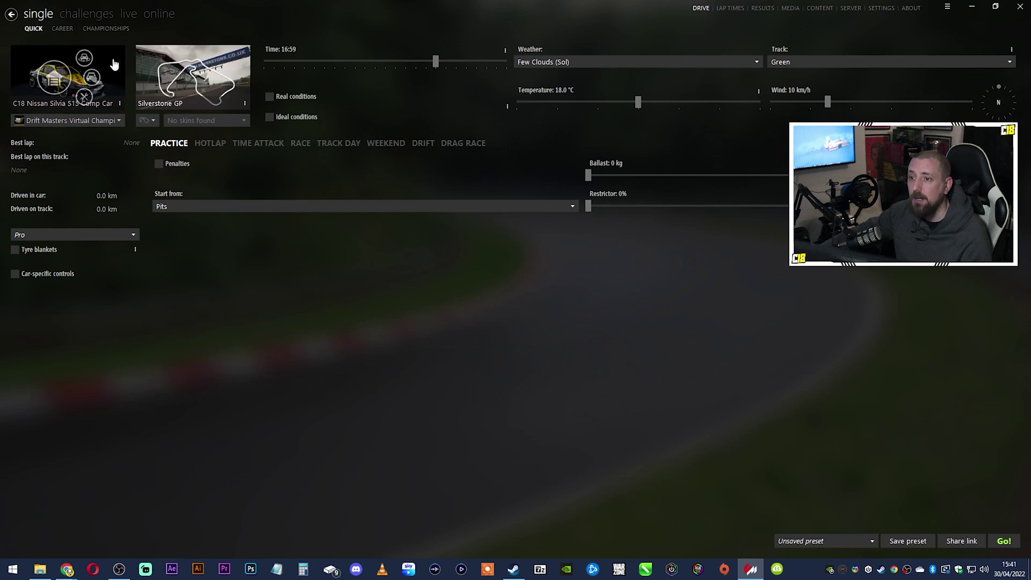
Step: Filter Content Manager's online server list by 'drift'
click(155, 14)
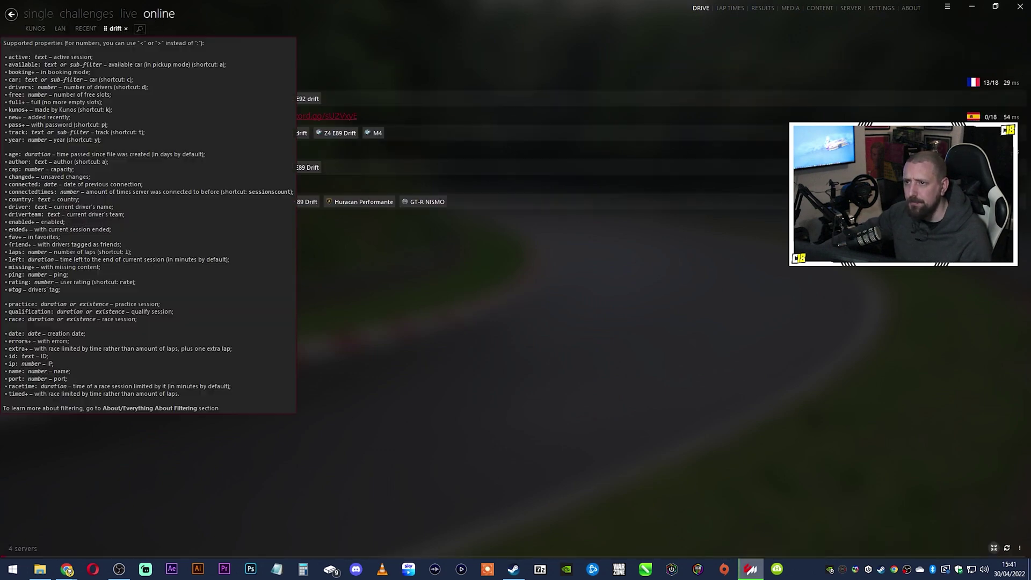
click(139, 28)
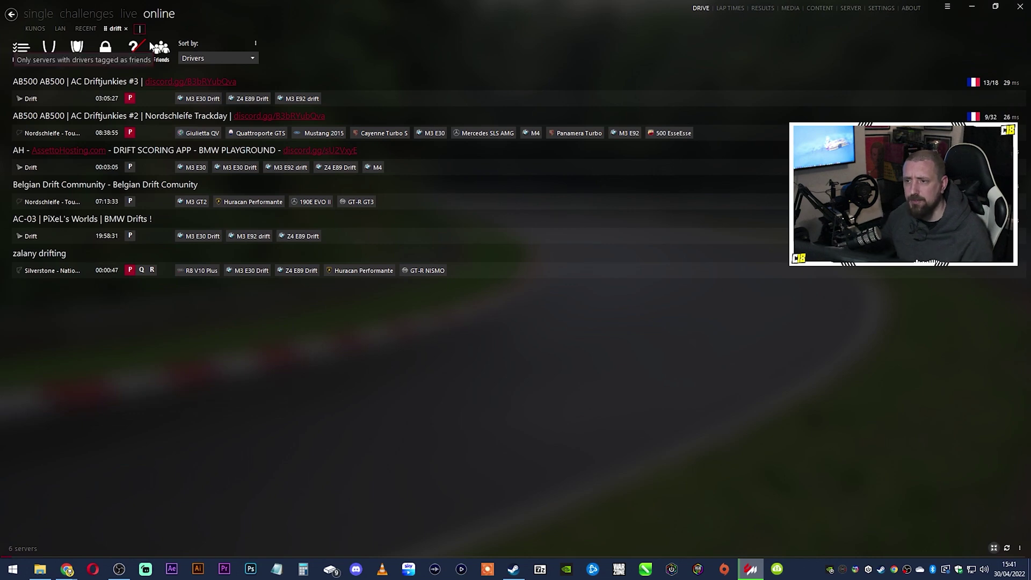
click(126, 29)
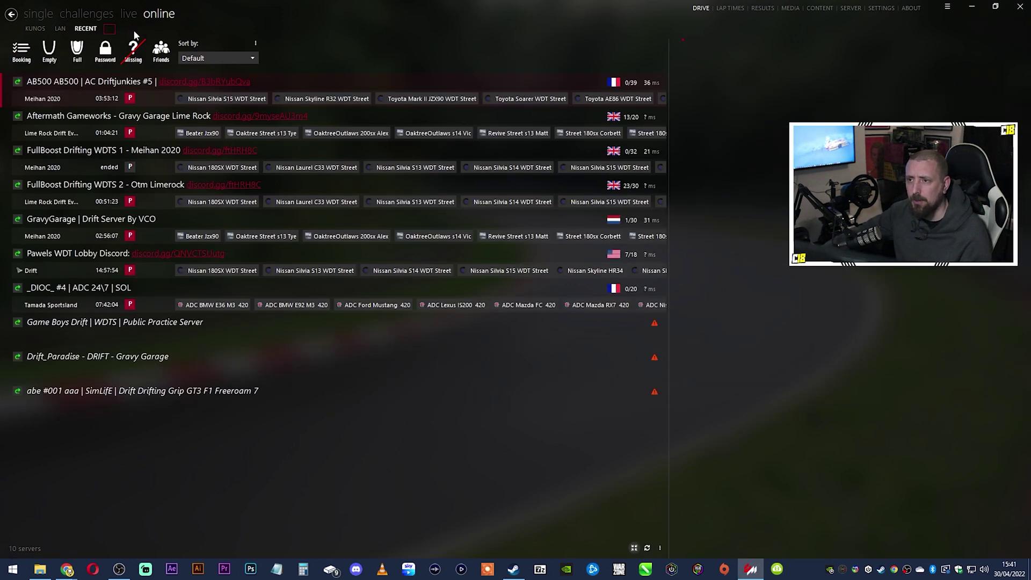
click(115, 31)
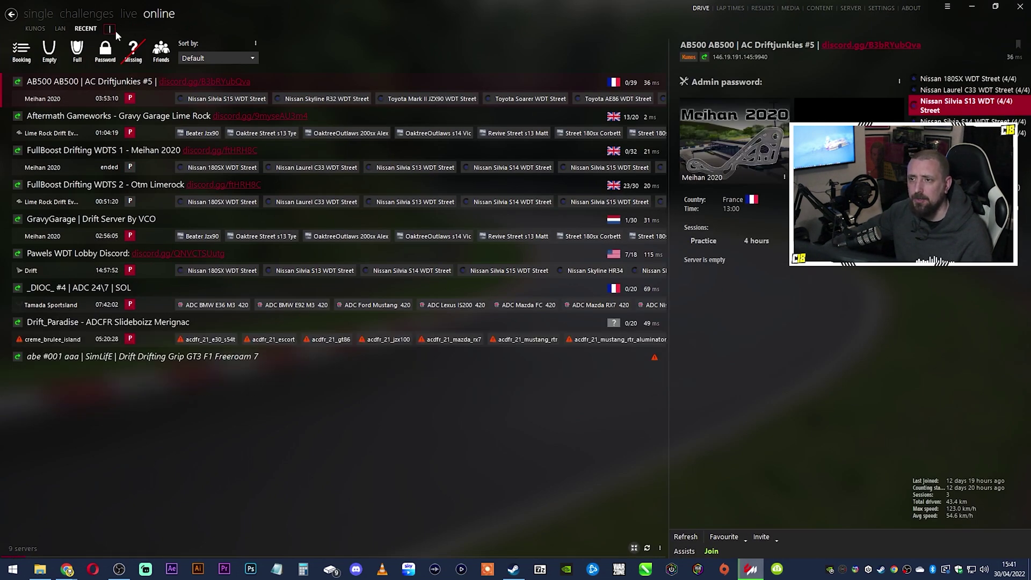
text(drift)
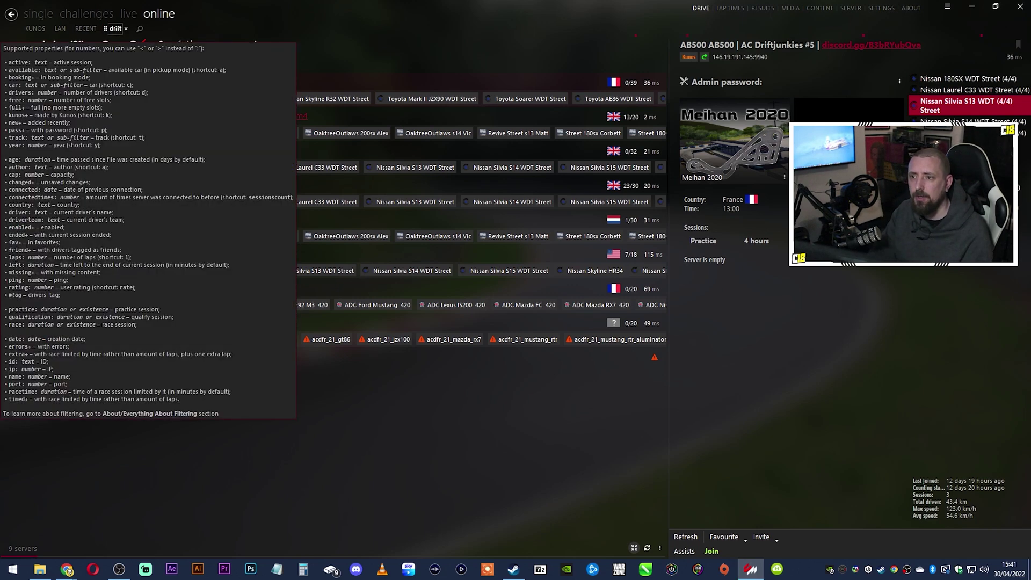
key(Return)
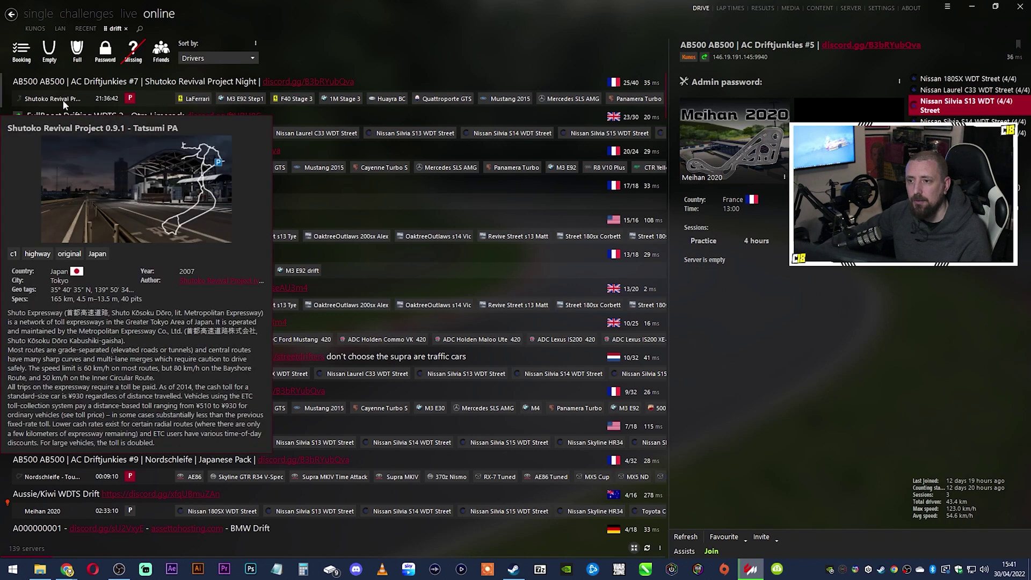
Step: Inspect the Shutoko Revival Project Night and FullBoost Drifting WDTS 2 servers, then switch to the Lime Rock webpage
click(63, 100)
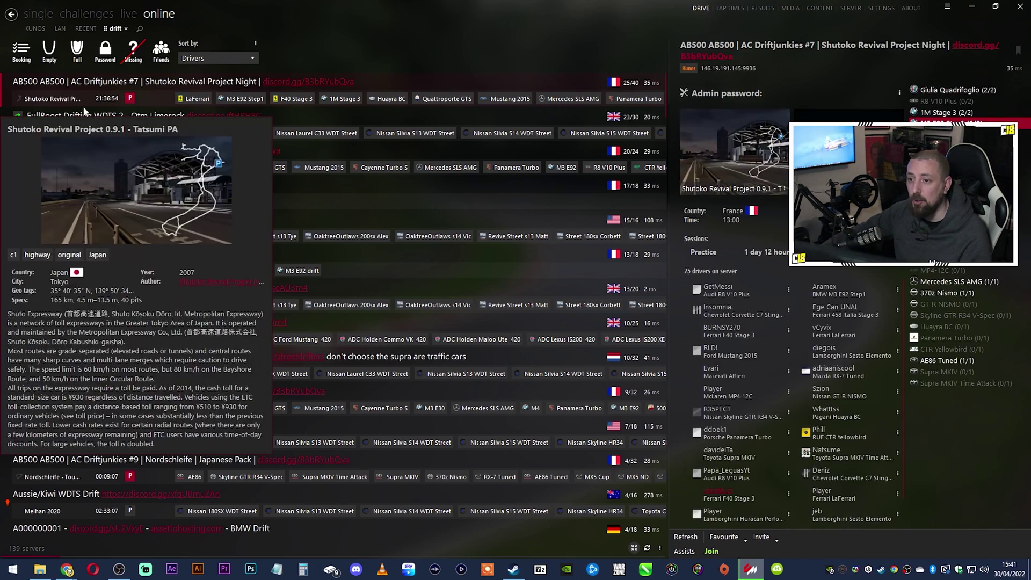
click(67, 128)
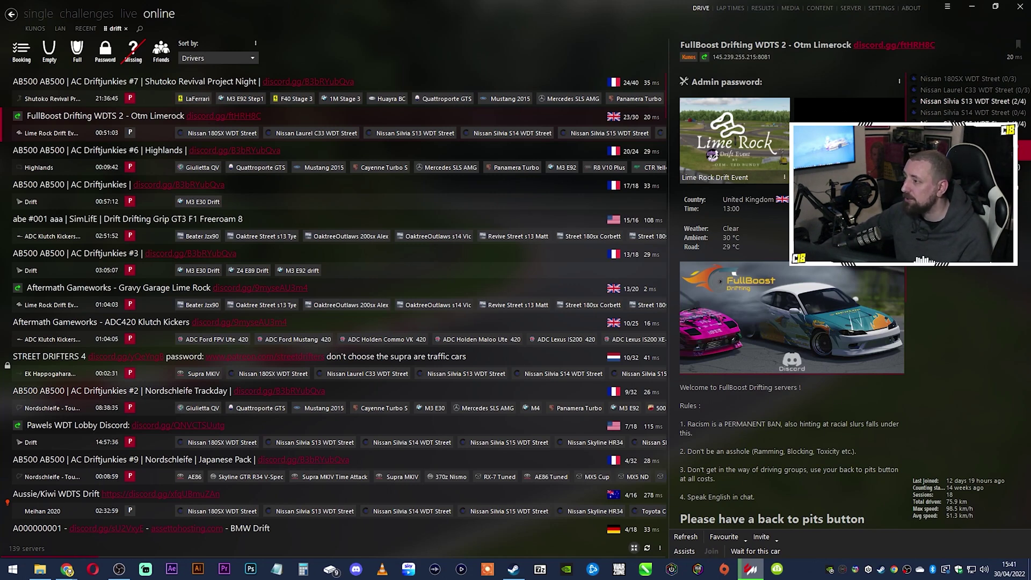
mouse_move(961, 146)
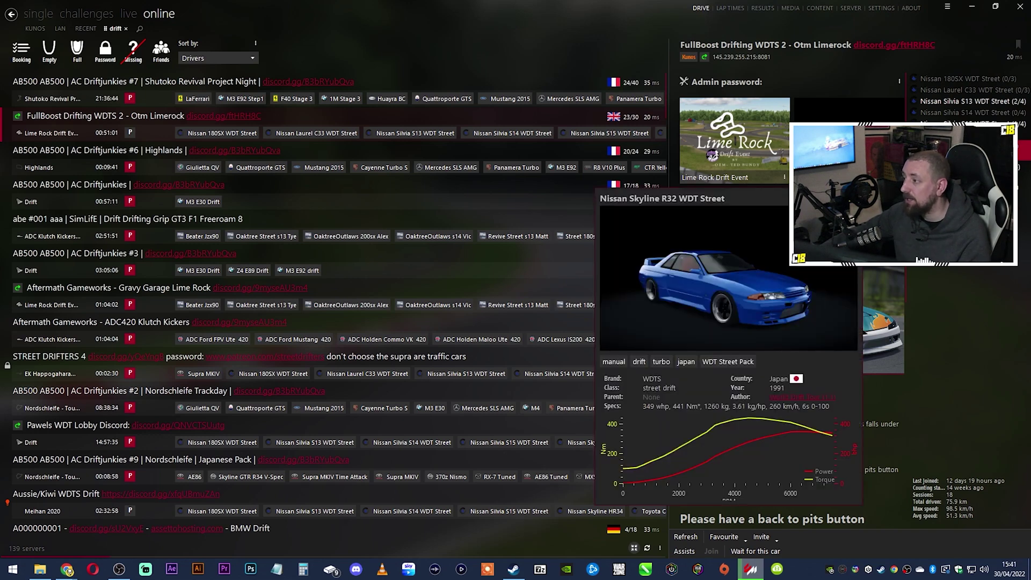
mouse_move(740, 147)
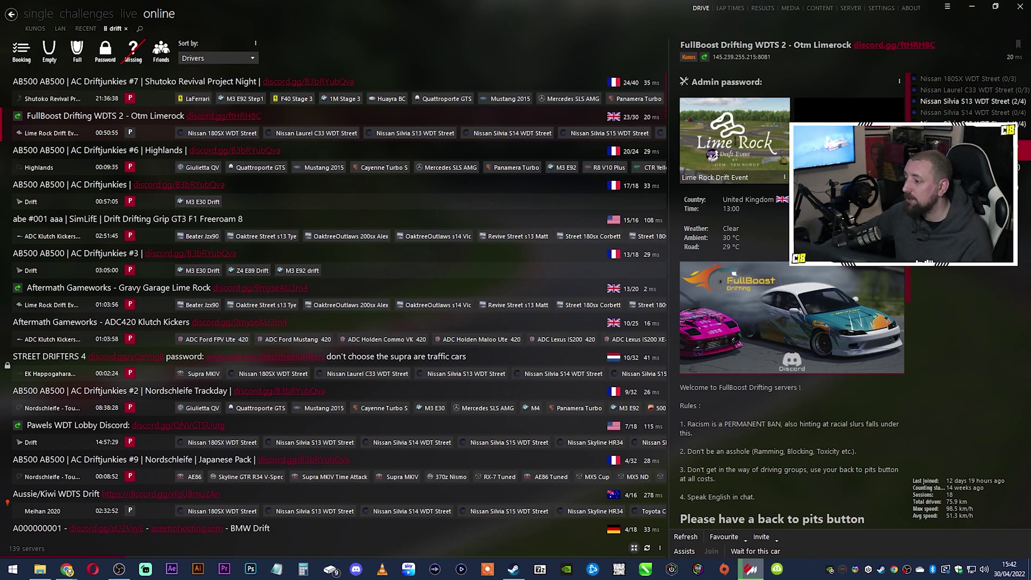
key(alt+Tab)
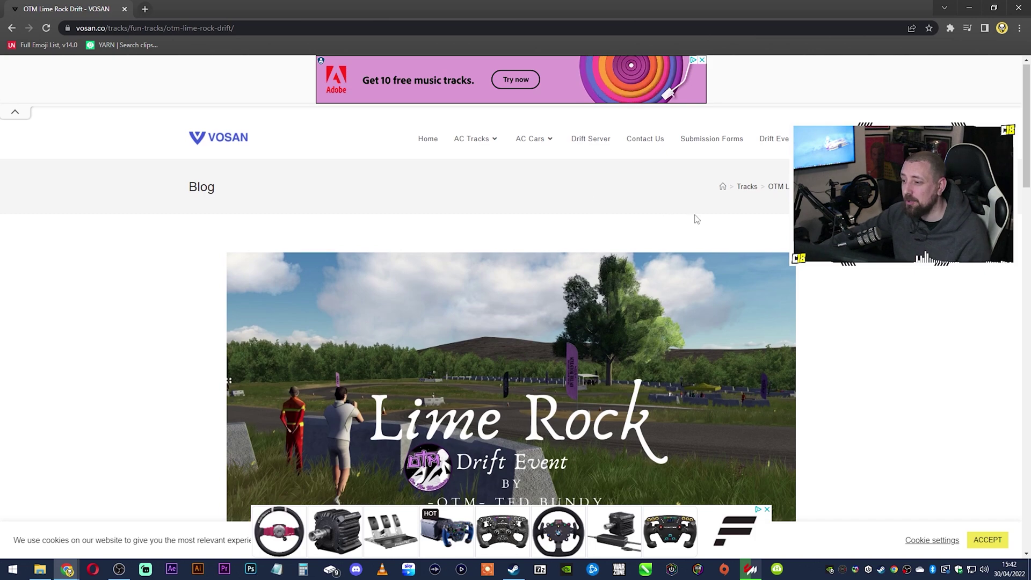
Step: Download the 174 MB otm_limerockdrift.rar.zip track archive from vosan.co through Google Drive
scroll(748, 220, down, 3)
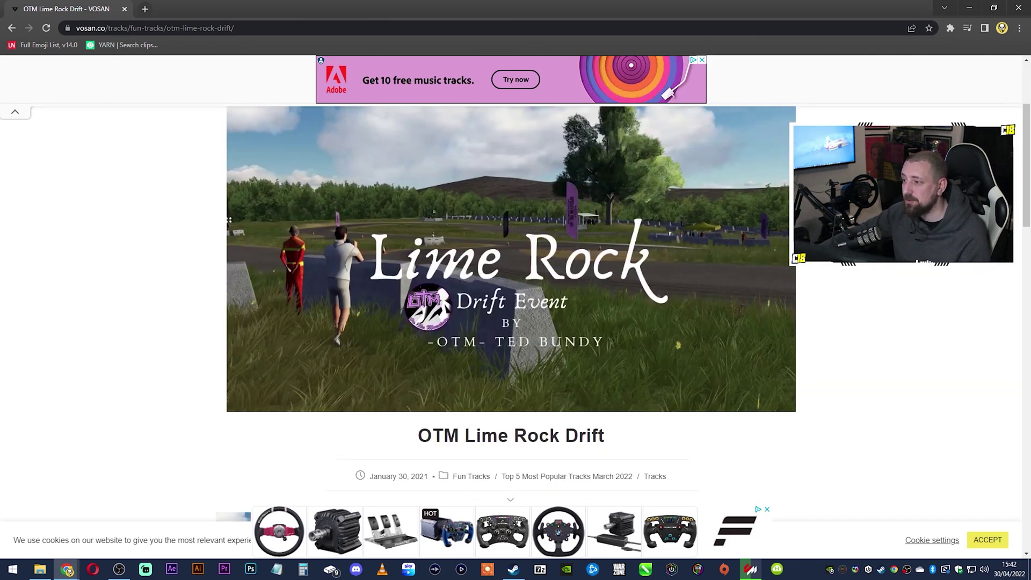
scroll(745, 225, down, 3)
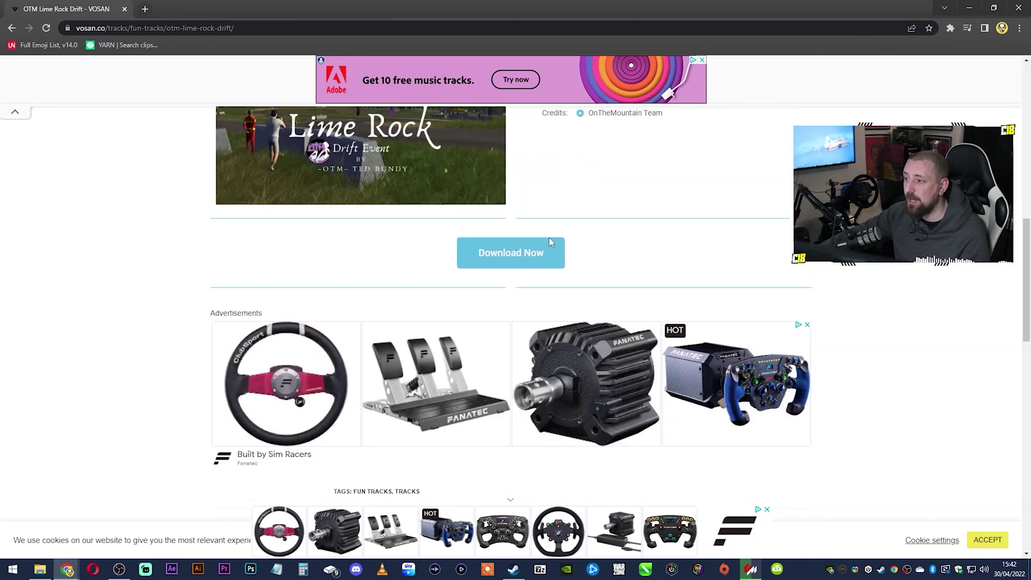
scroll(549, 238, up, 1)
click(531, 290)
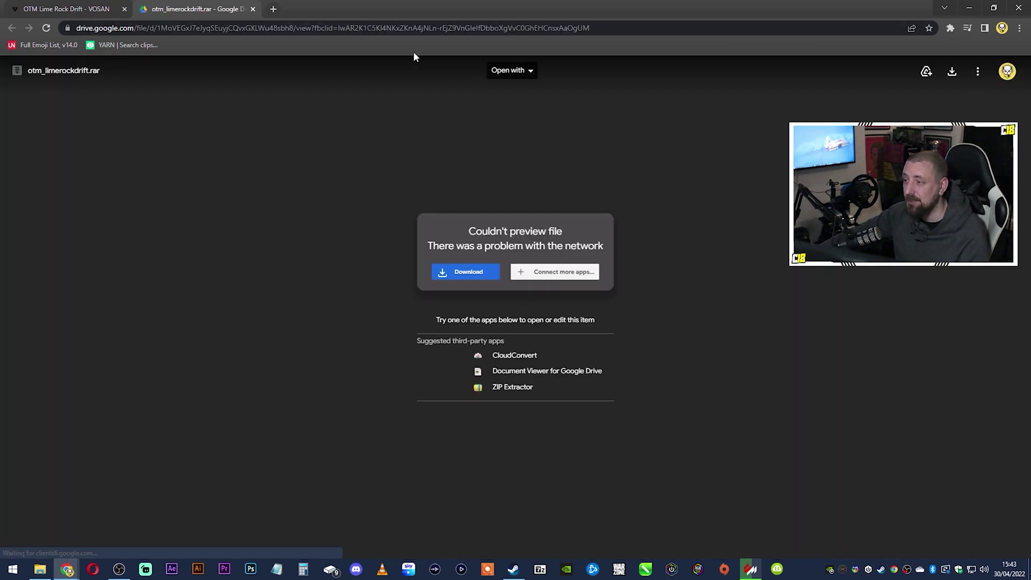
click(457, 272)
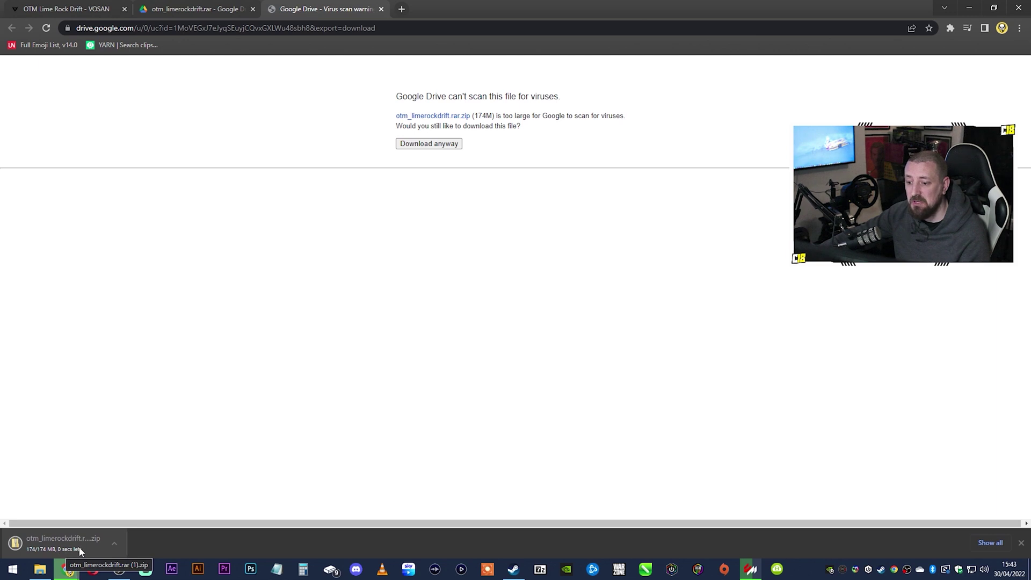
double_click(428, 11)
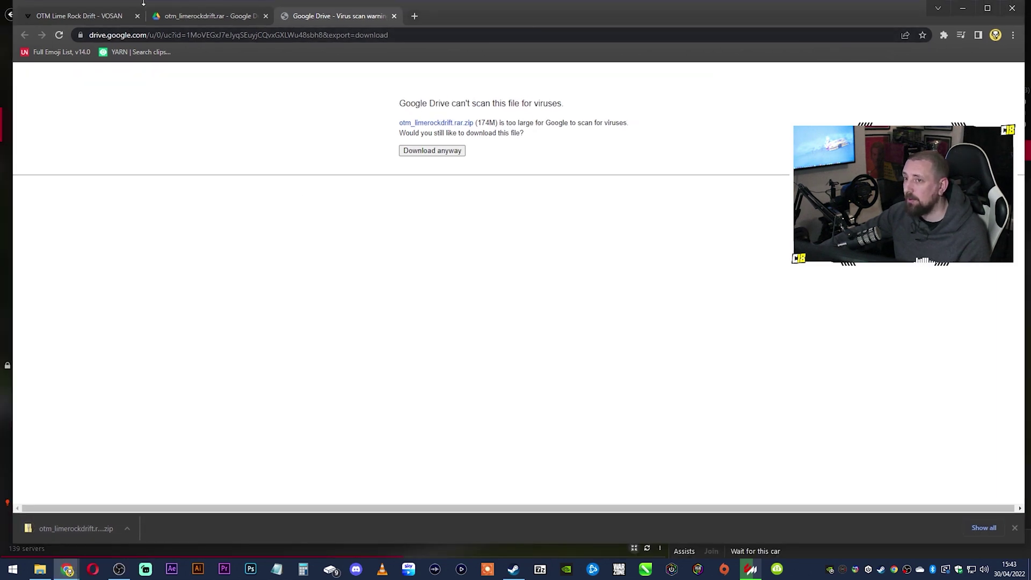
Step: Install the otm_limerockdrift track zip into Content Manager and verify it in the Downloads list
drag(12, 2, 491, 265)
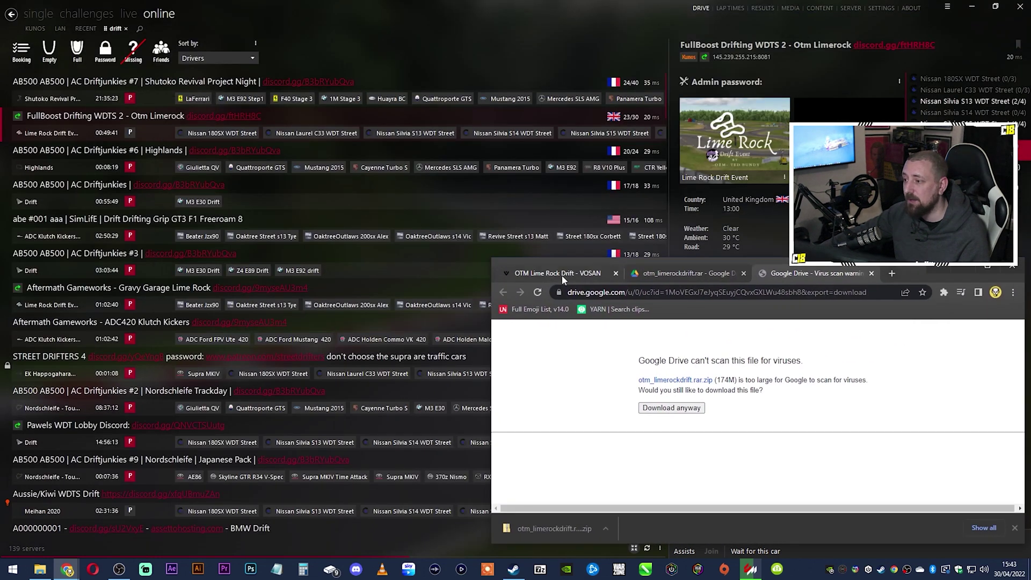
drag(891, 278, 457, 102)
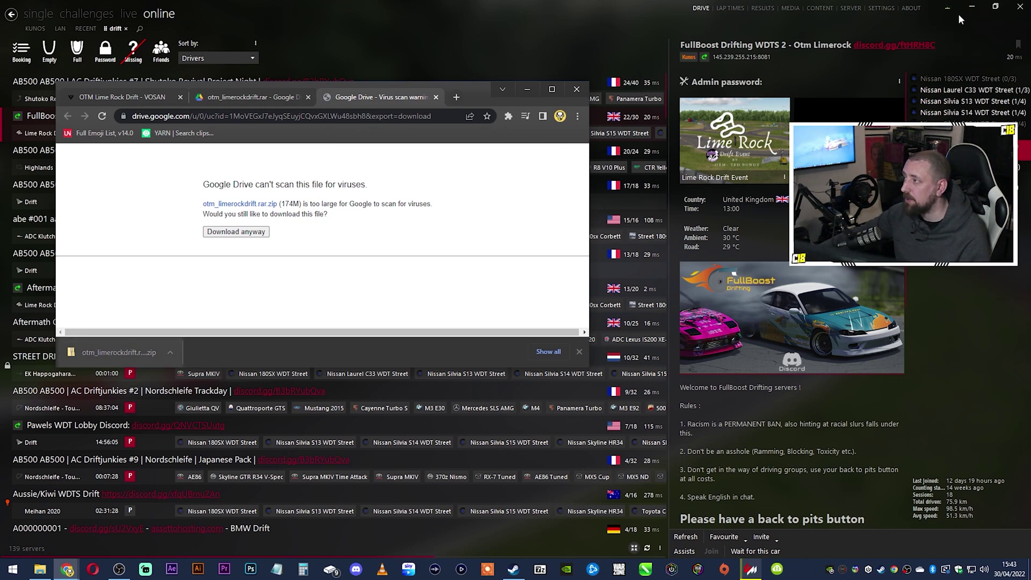
mouse_move(949, 15)
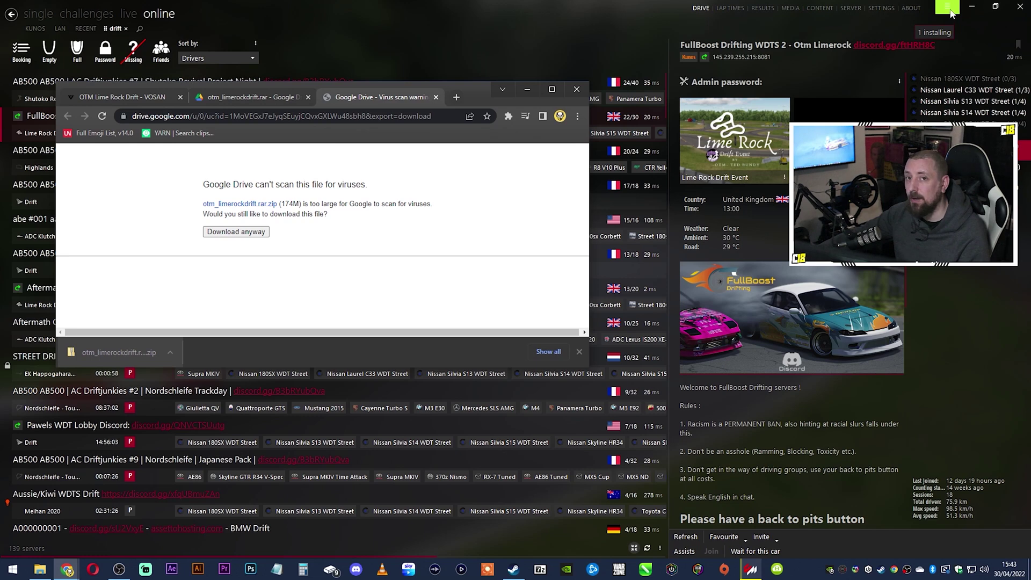
click(949, 11)
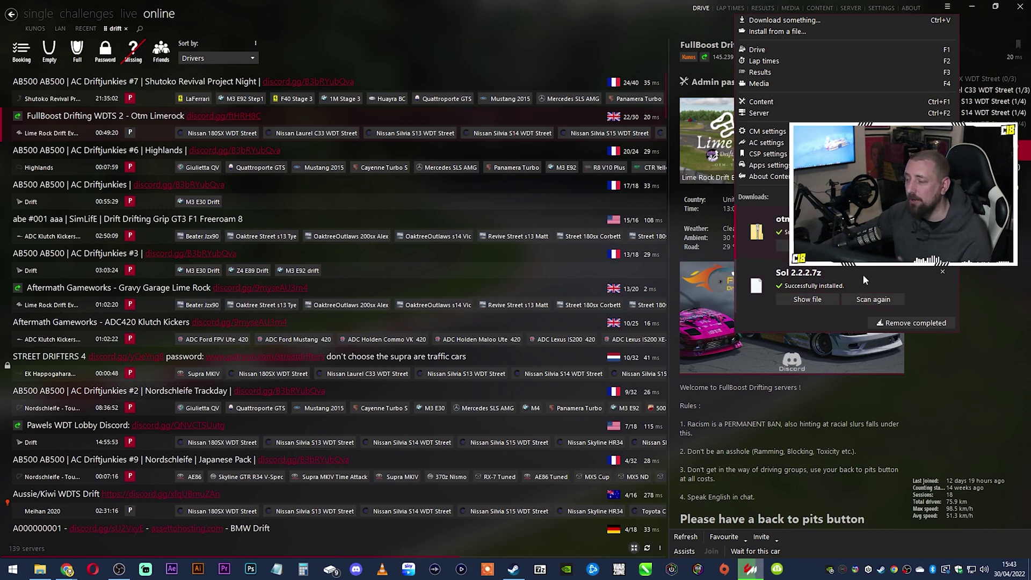
click(1003, 314)
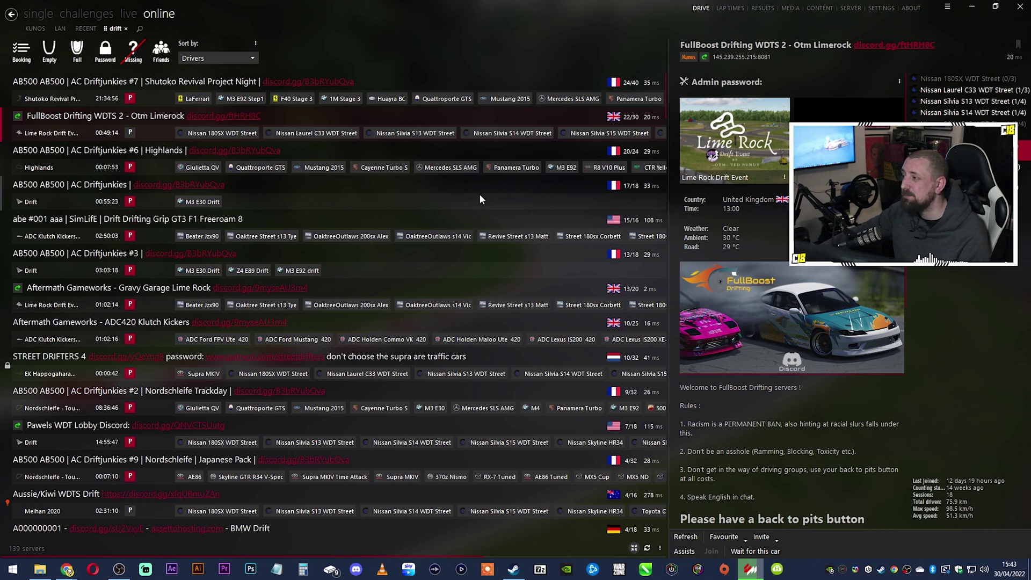
mouse_move(661, 132)
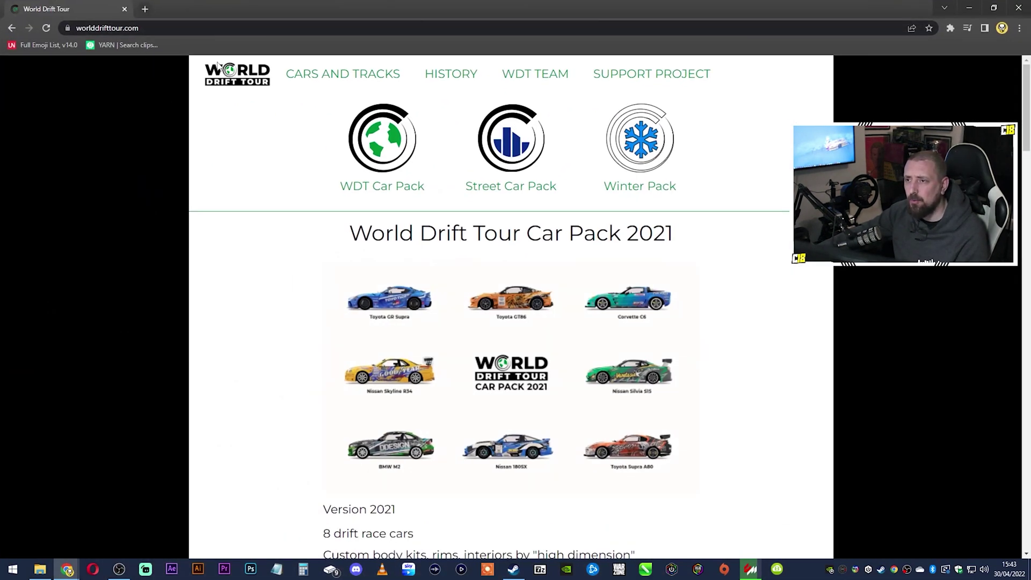
Step: Download the WDT Street Car Pack 1.1 from the Street Car Pack section of worlddrifttour.com
click(505, 185)
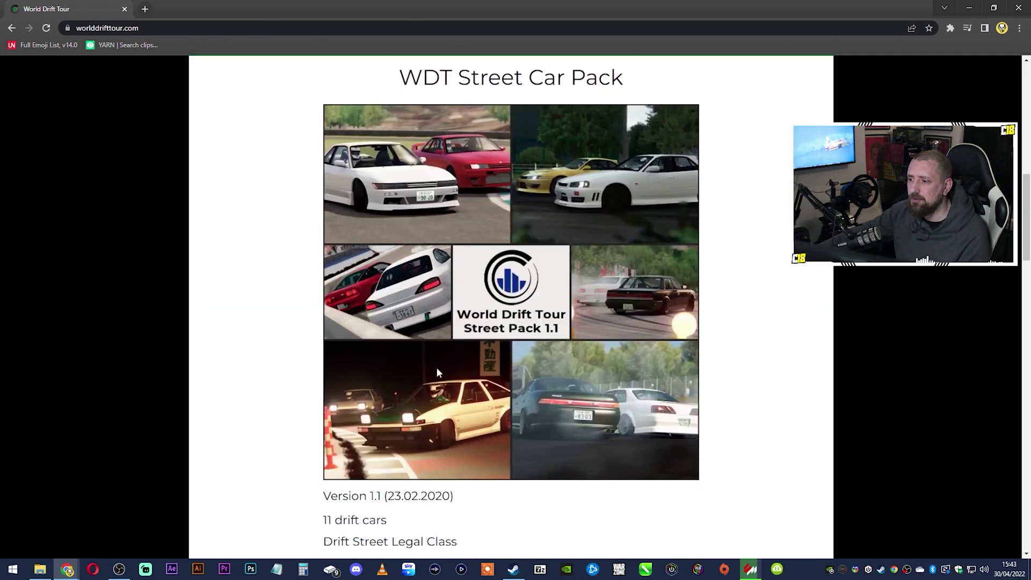
scroll(421, 323, down, 5)
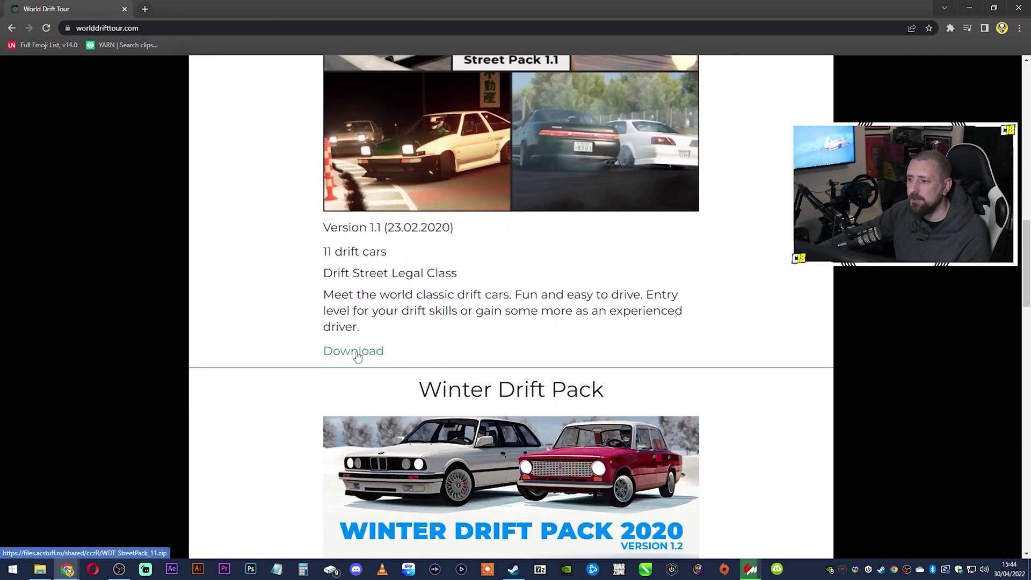
click(354, 351)
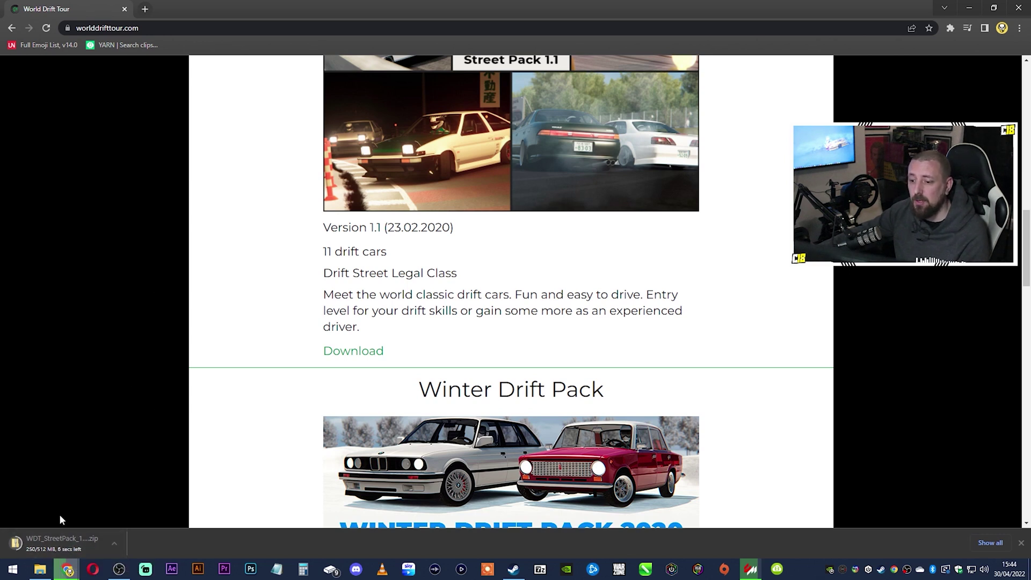
Step: Install the WDT_StreetPack zip into Content Manager and confirm it among completed downloads
double_click(430, 14)
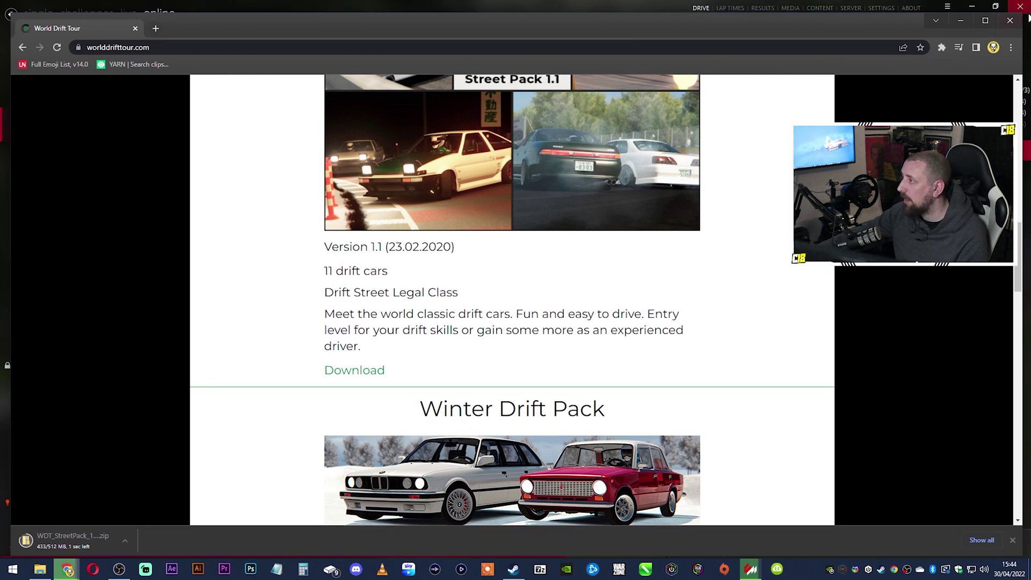
drag(945, 35, 282, 97)
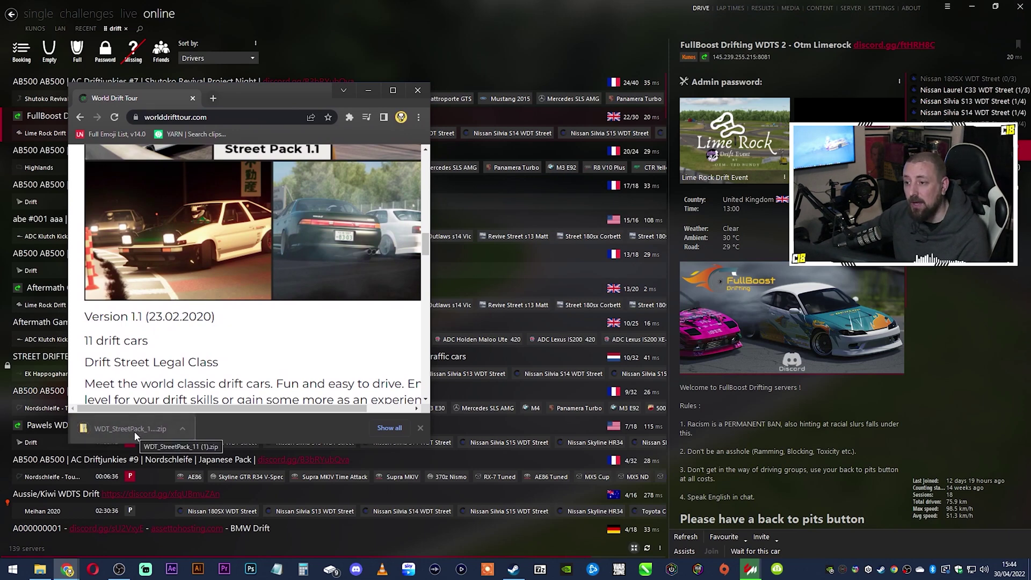
mouse_move(119, 427)
mouse_down()
mouse_move(112, 434)
mouse_move(129, 432)
mouse_move(559, 106)
mouse_move(951, 27)
mouse_up()
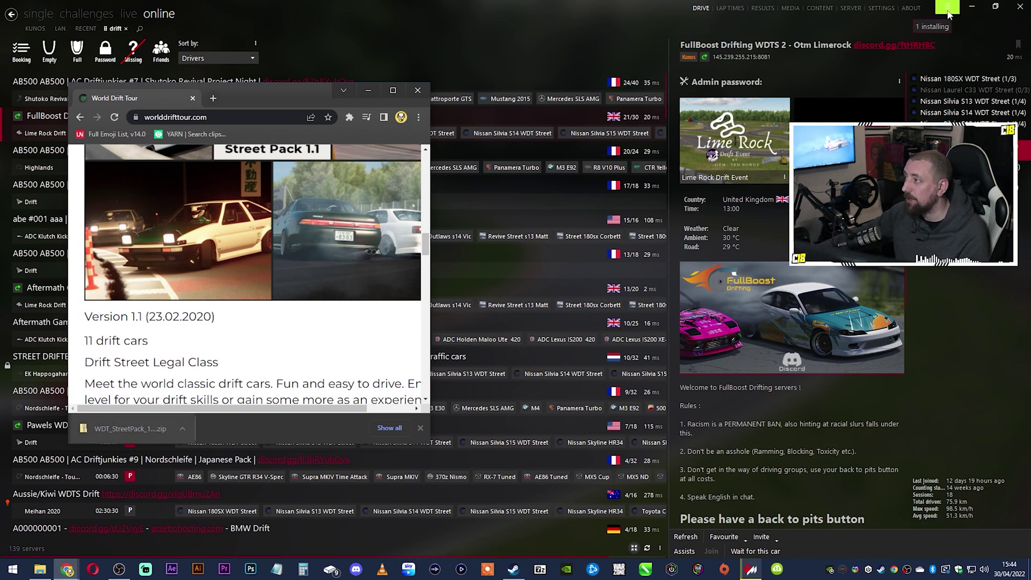
click(945, 11)
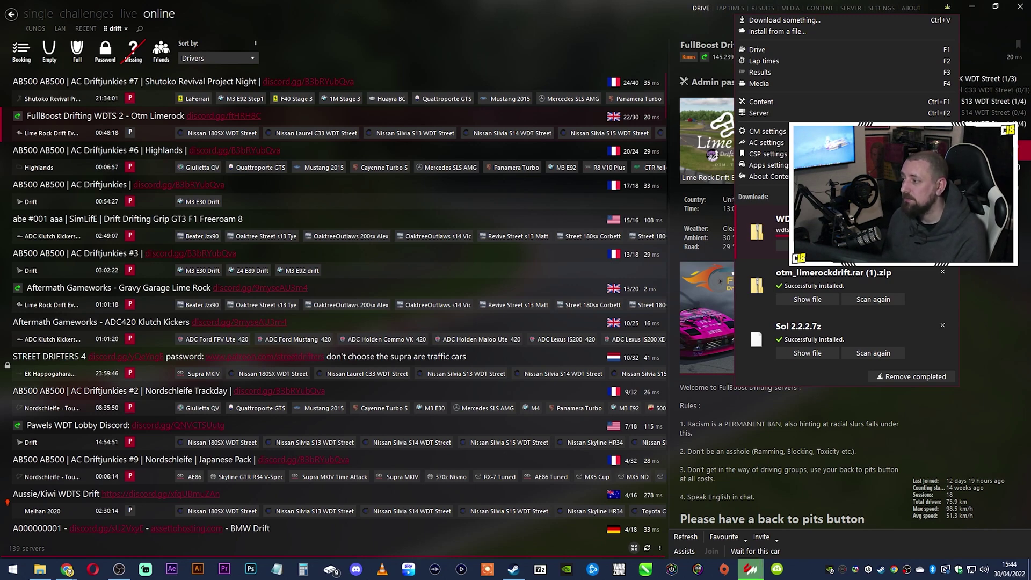
click(989, 266)
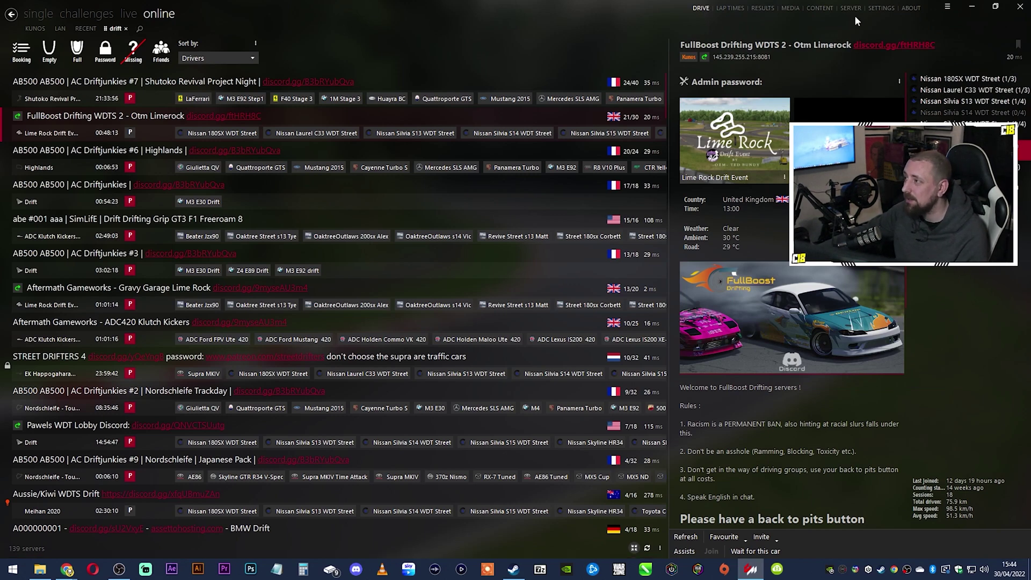
click(880, 8)
Step: Look over the CSP Neck FX, Freer Camera and Chaser Camera pages, then go back to the drift server list
click(174, 29)
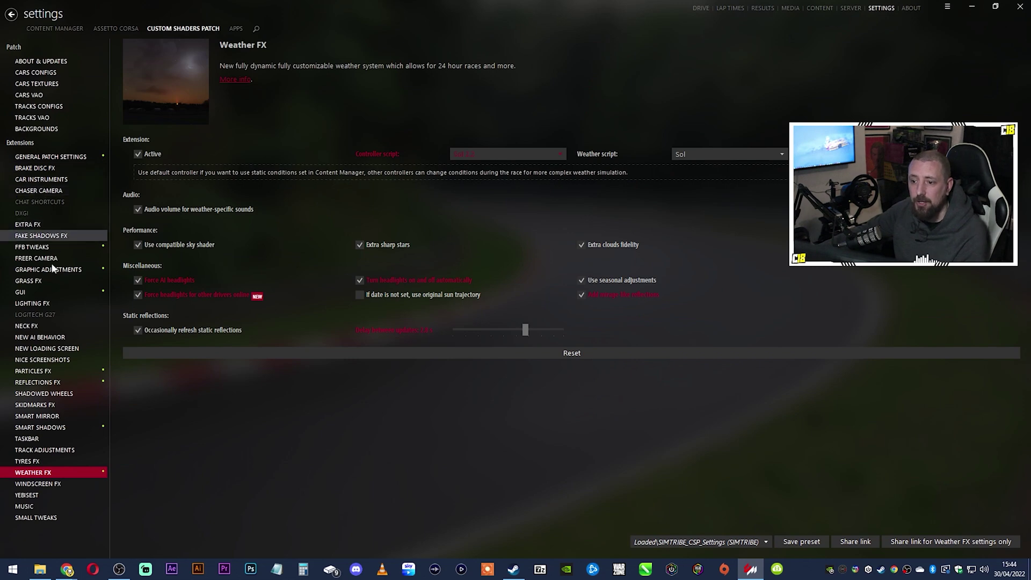
click(102, 330)
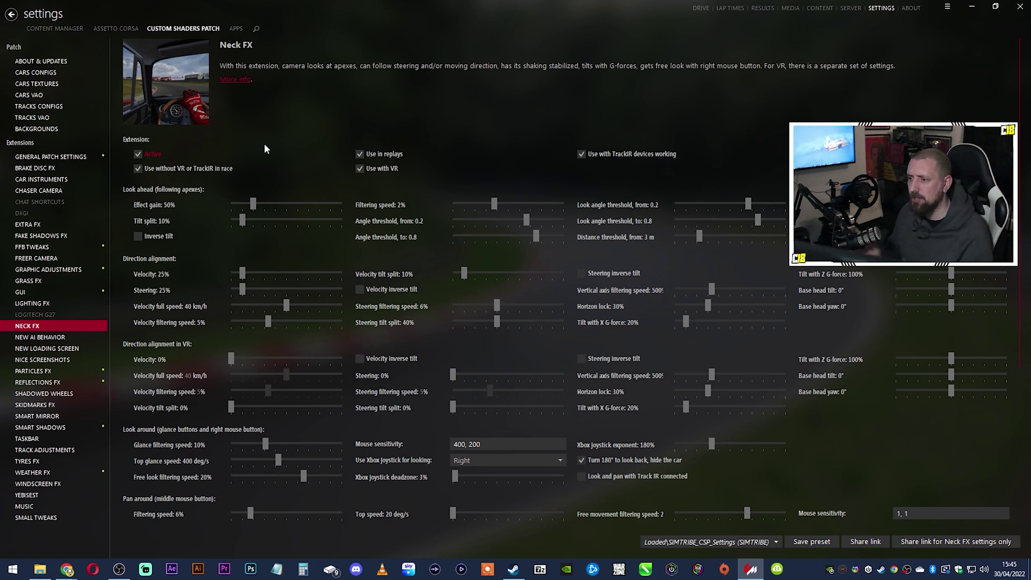
click(53, 260)
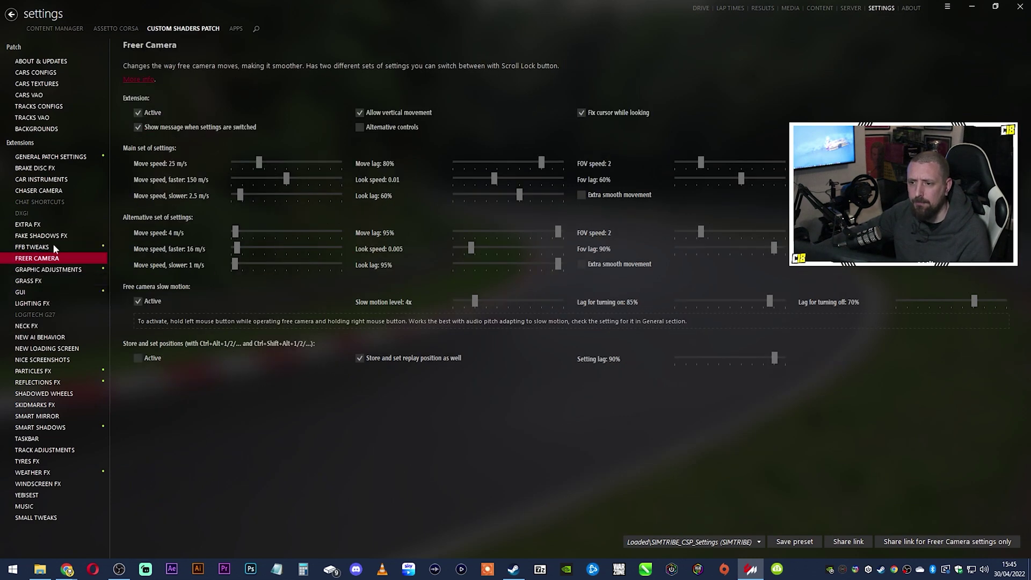
click(53, 192)
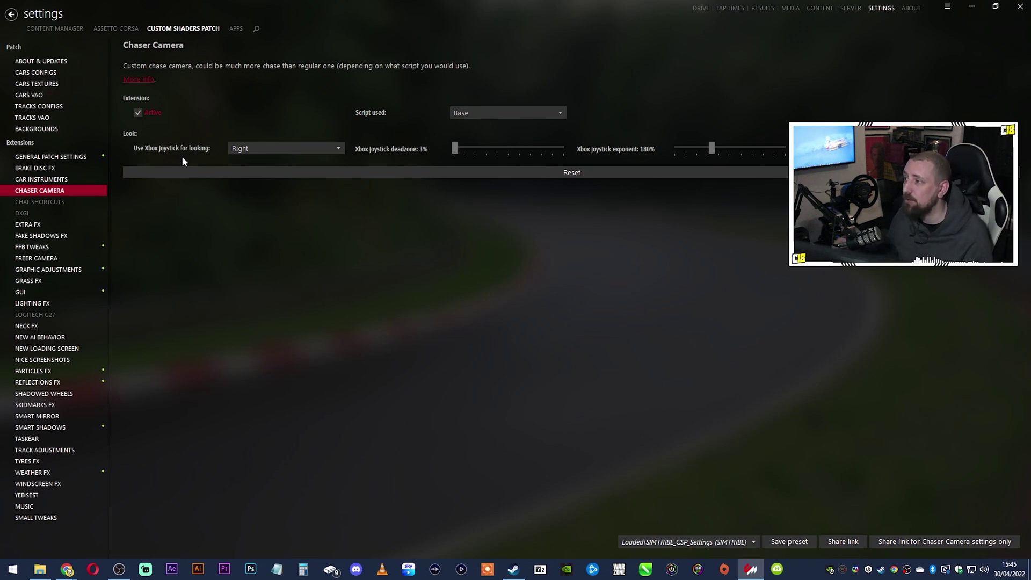
click(699, 7)
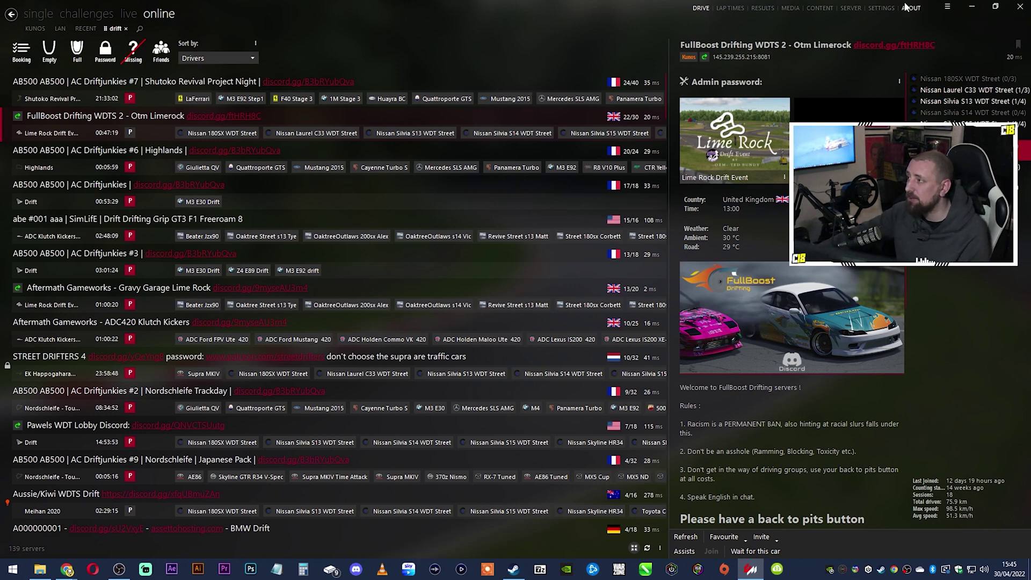
Step: Bring up the Assetto Corsa Controls settings on the AXIS bindings page
click(882, 7)
click(115, 30)
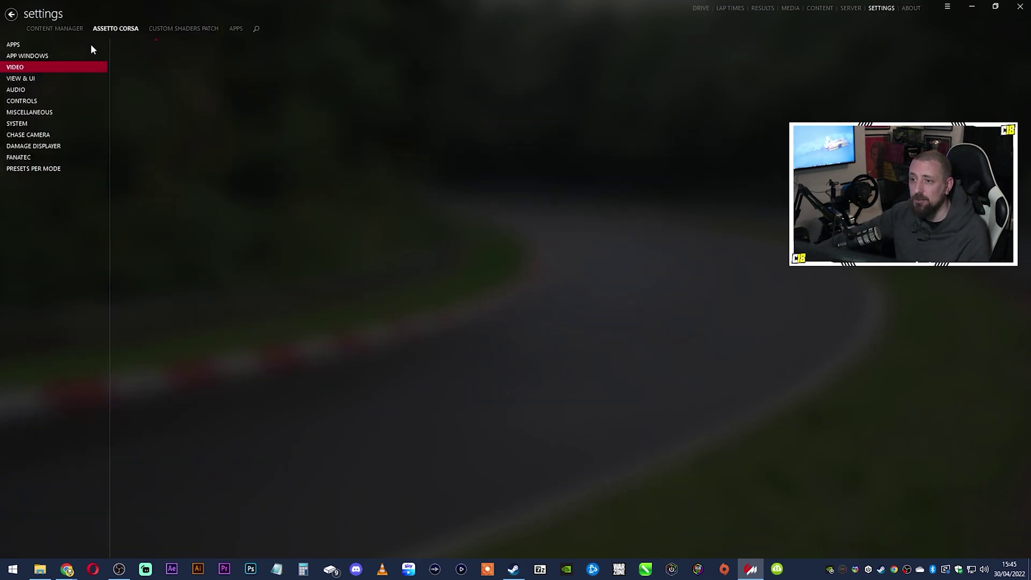
click(37, 99)
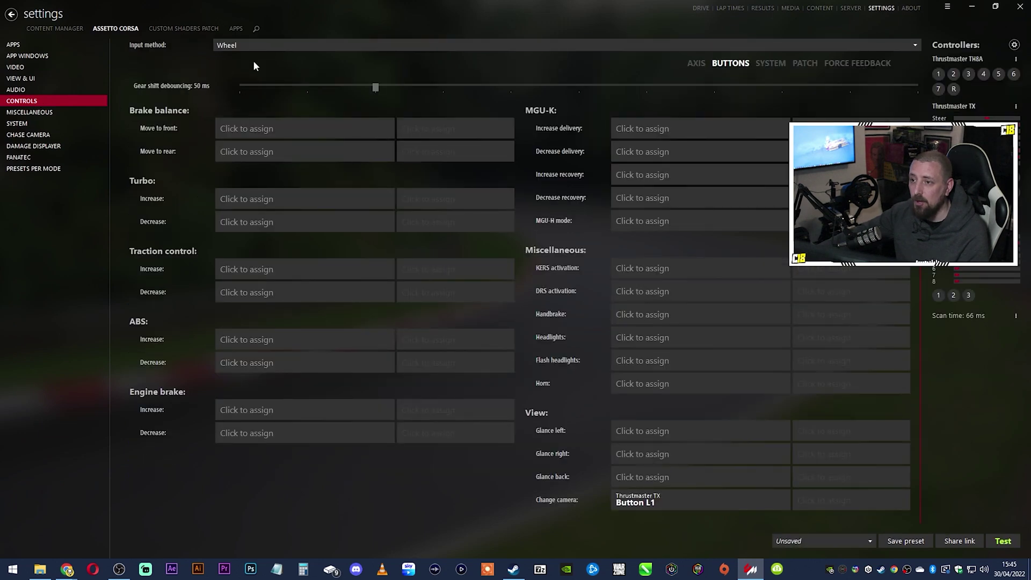
click(698, 65)
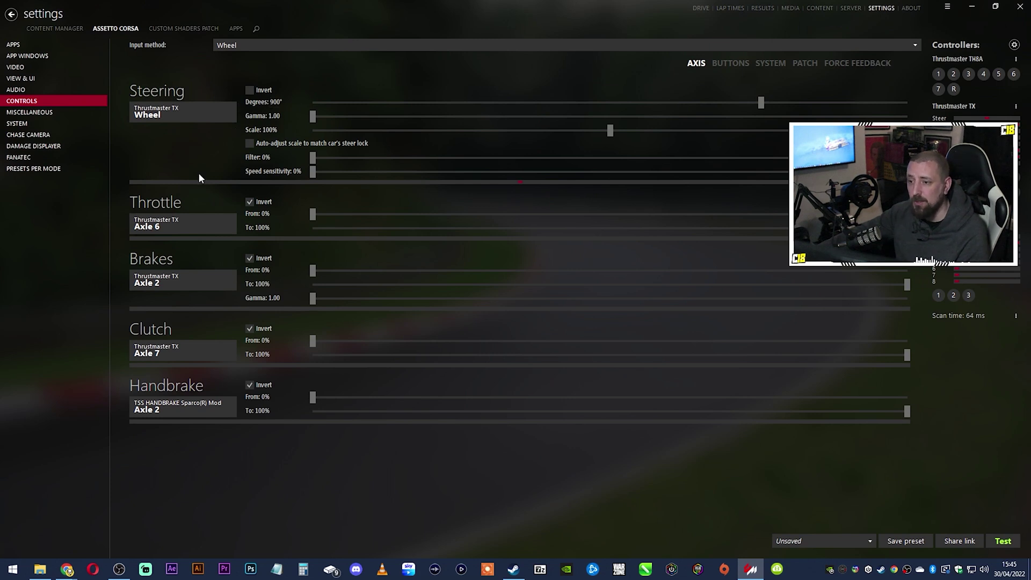
Step: Rebind the throttle to Thrustmaster TX Axle 6 and begin rebinding the handbrake axis
click(185, 225)
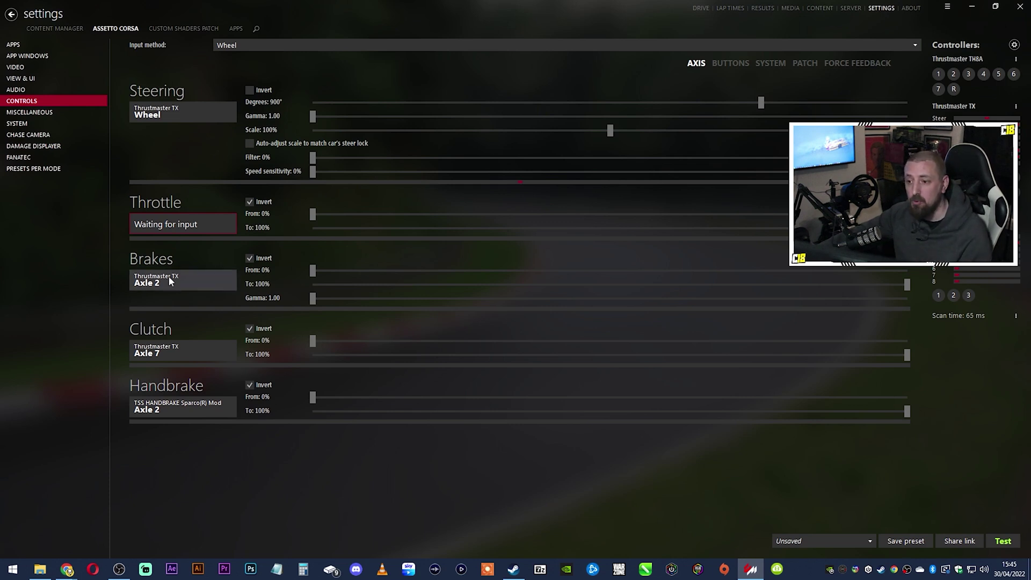
click(188, 404)
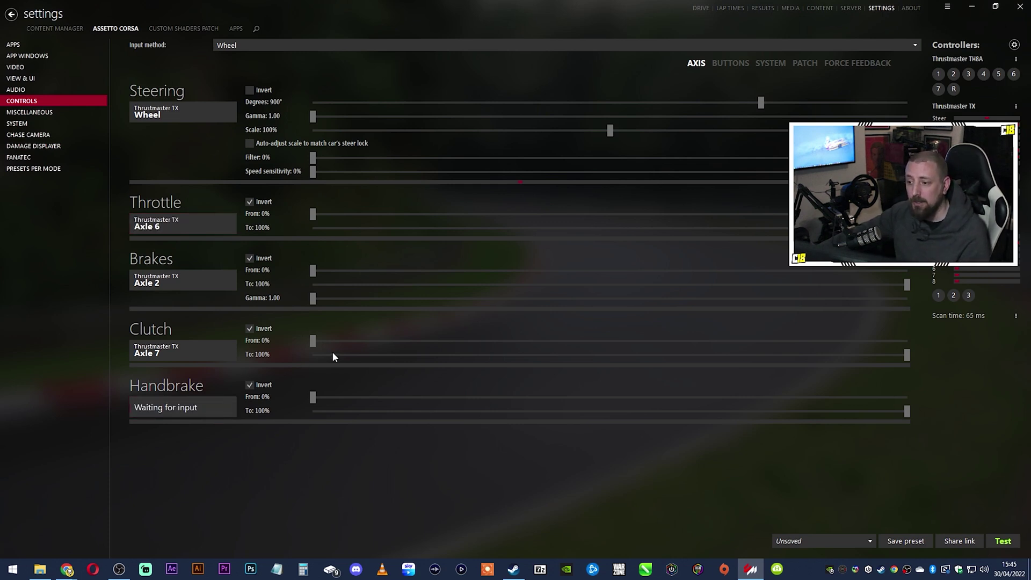
click(853, 9)
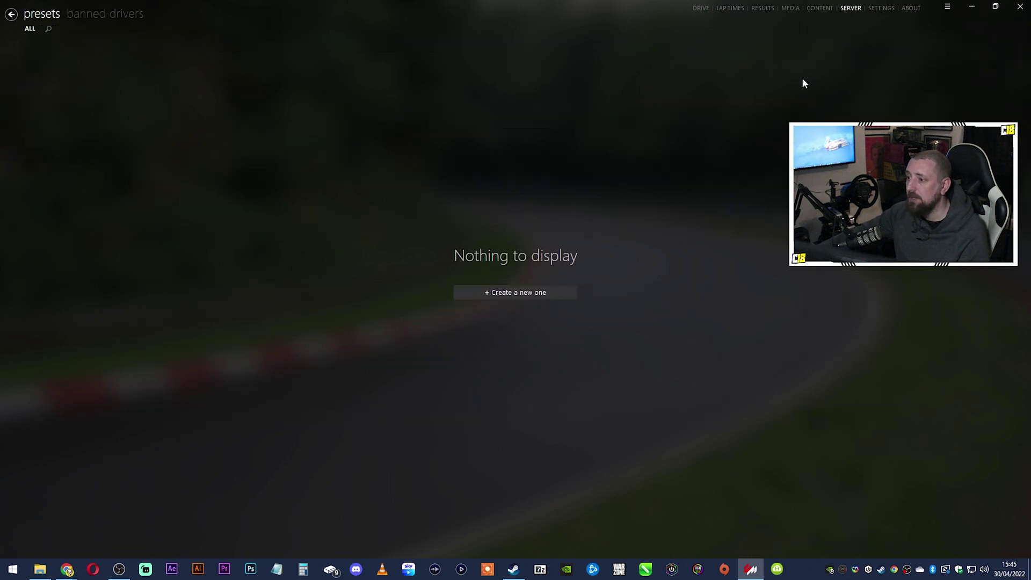